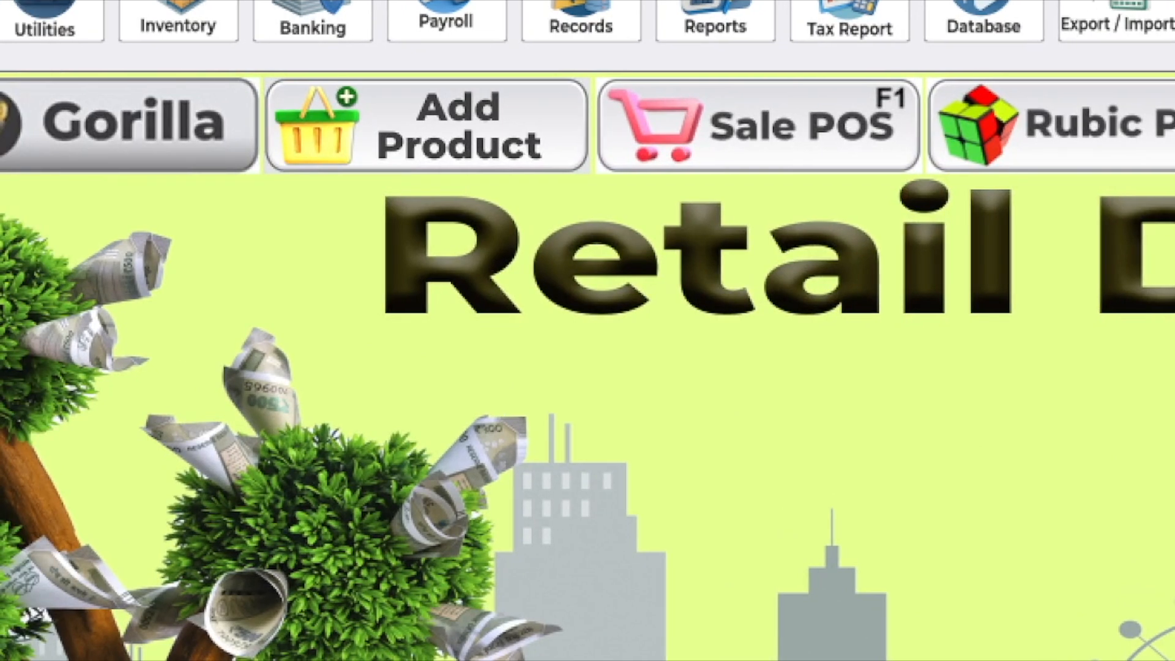
Open the list of products for adding and editing products.
left_click(427, 128)
left_click_drag(298, 92, 587, 174)
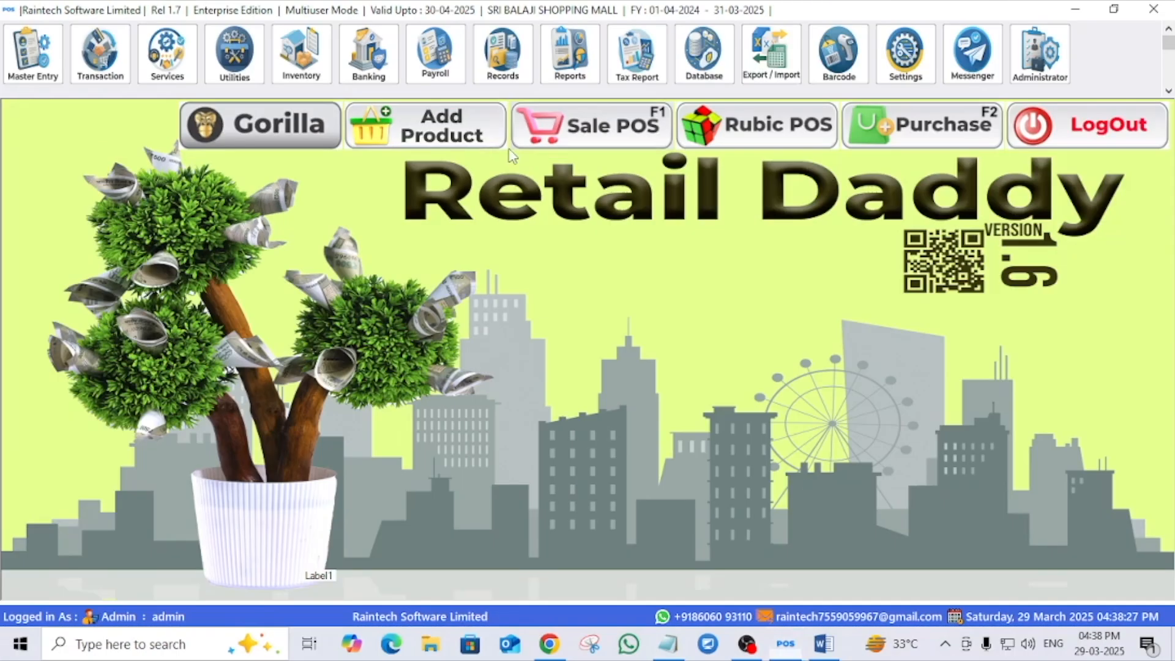
left_click(523, 140)
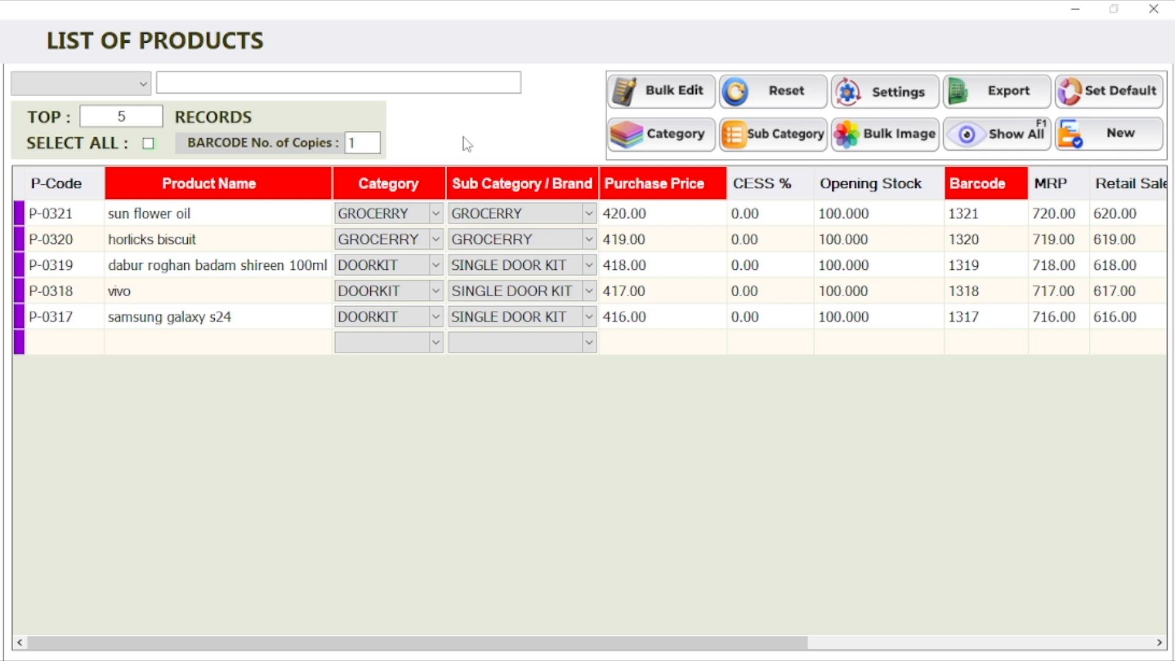
left_click(461, 213)
left_click_drag(524, 649, 473, 621)
Create and save a new product category named "makeup", and close the category form.
left_click(678, 146)
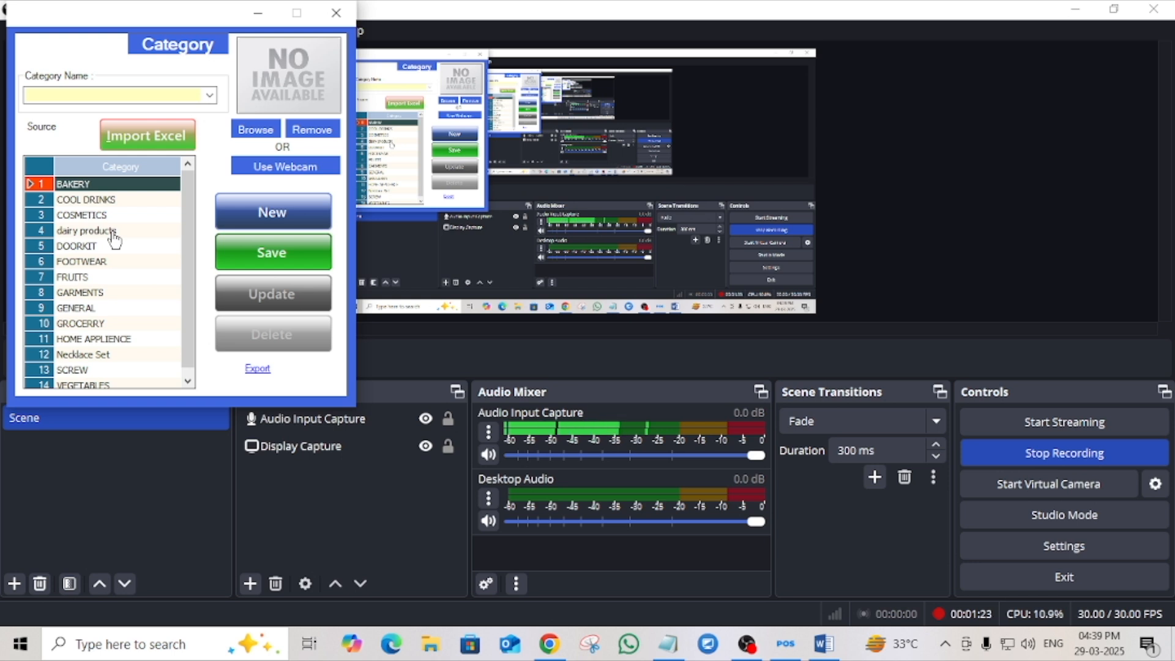
left_click(126, 96)
type("mak")
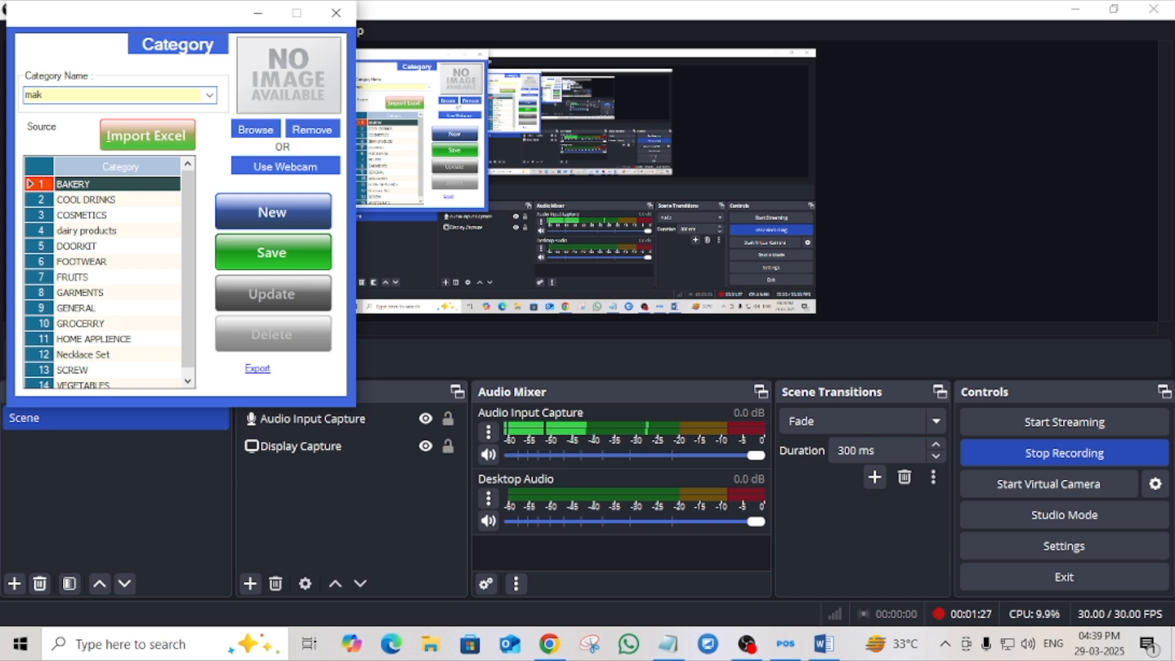
type("eup")
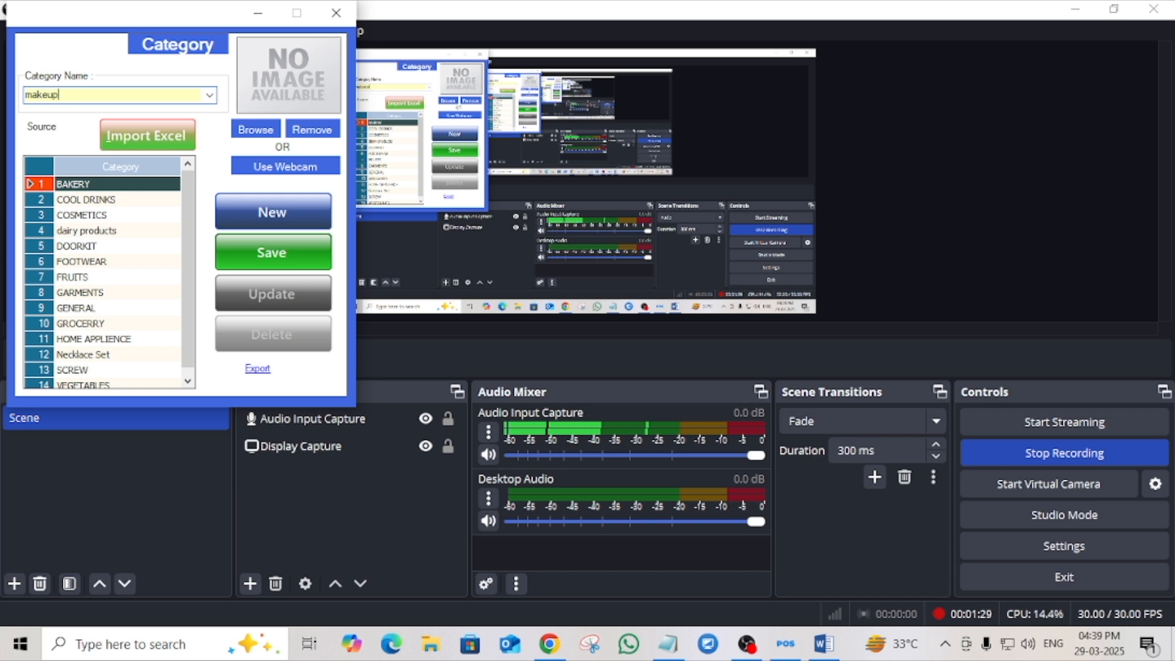
left_click(273, 251)
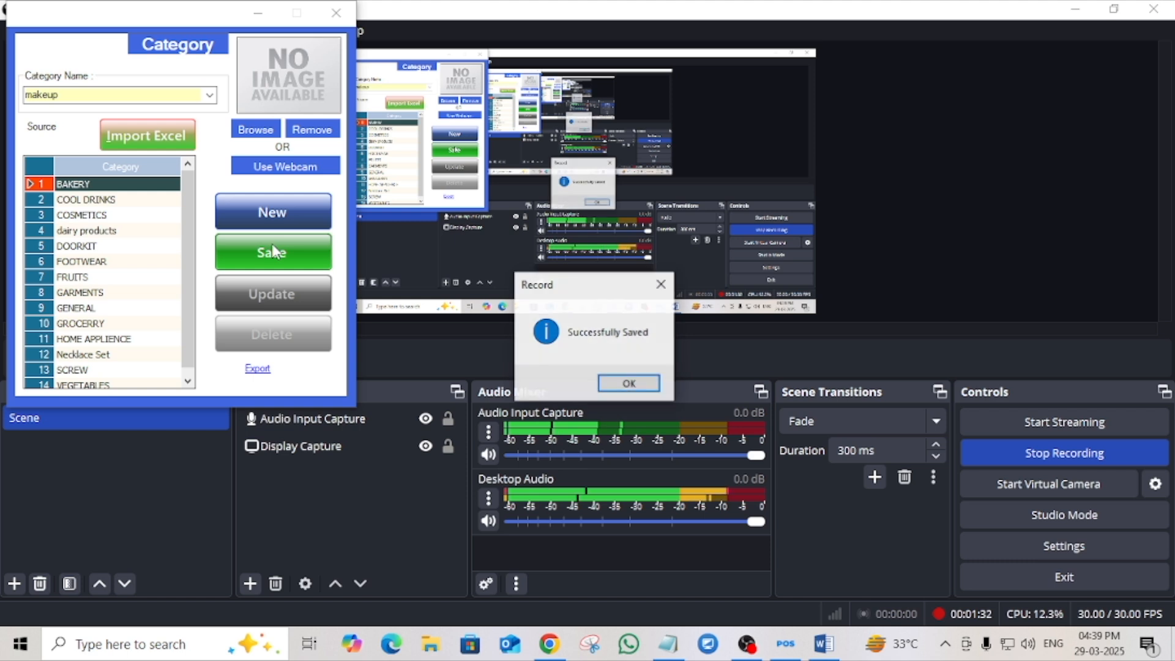
left_click(628, 384)
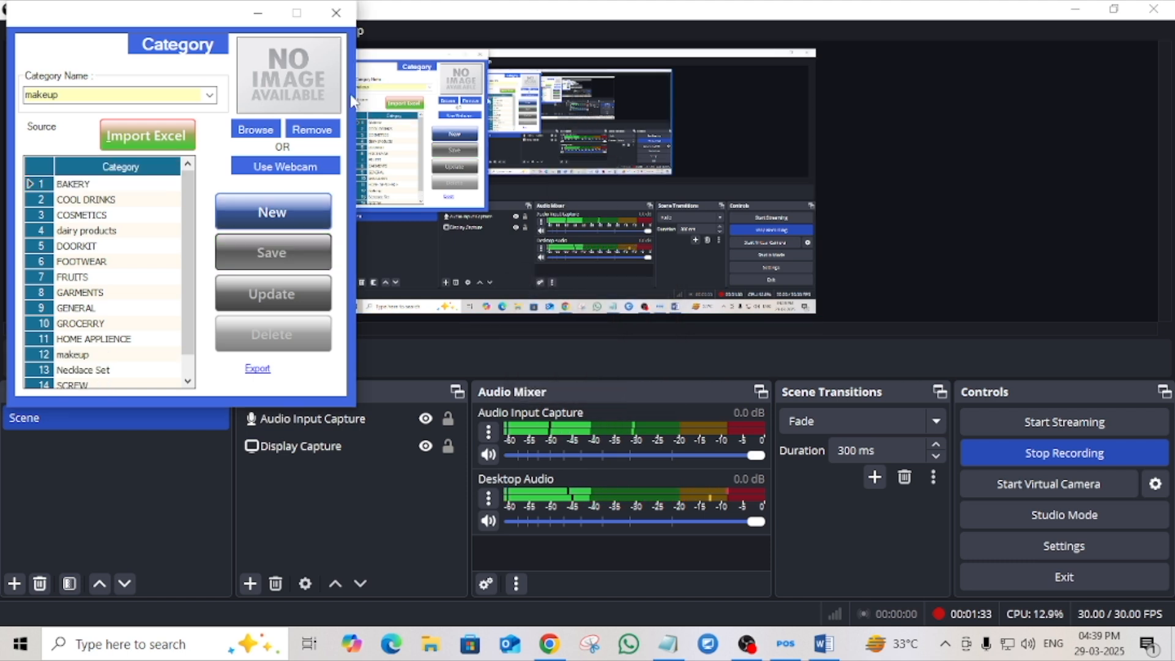
left_click(336, 13)
From the product list, add and save the sub category "lipstick beauty" under the makeup category.
left_click(483, 138)
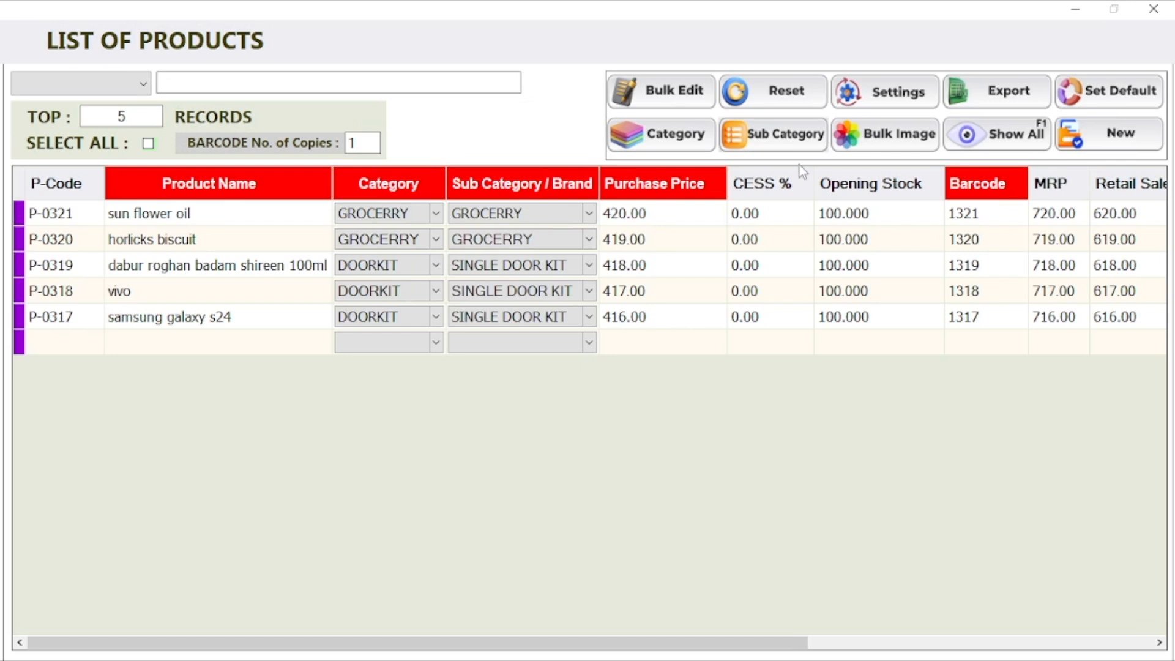
left_click(759, 136)
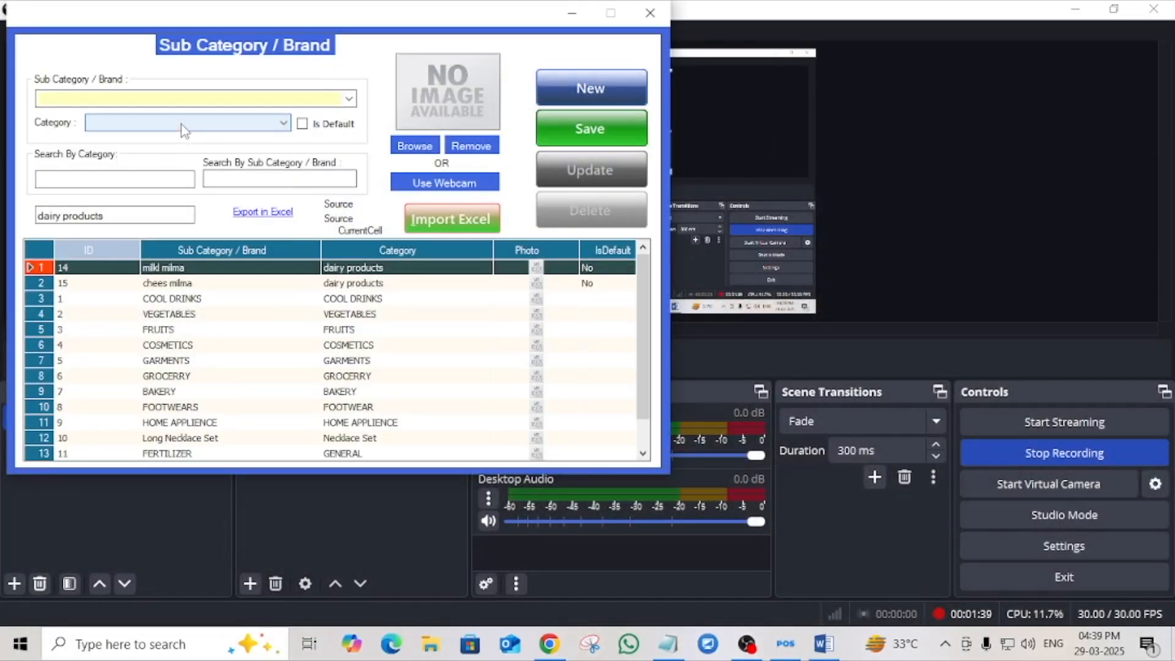
left_click(182, 125)
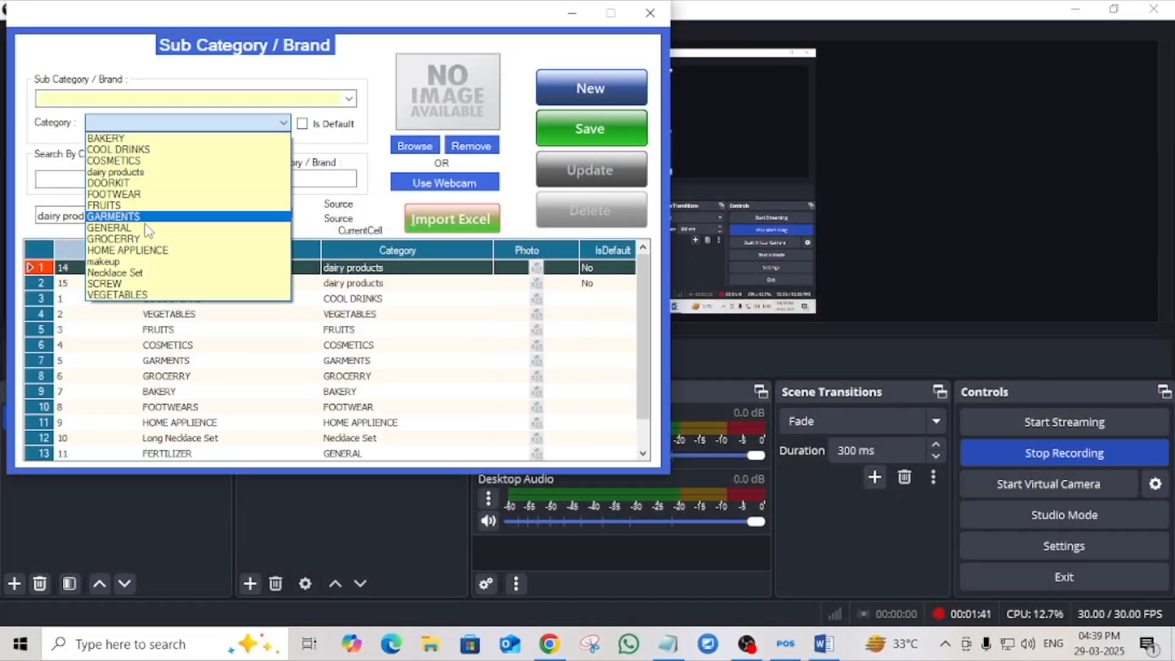
left_click(140, 265)
left_click(129, 94)
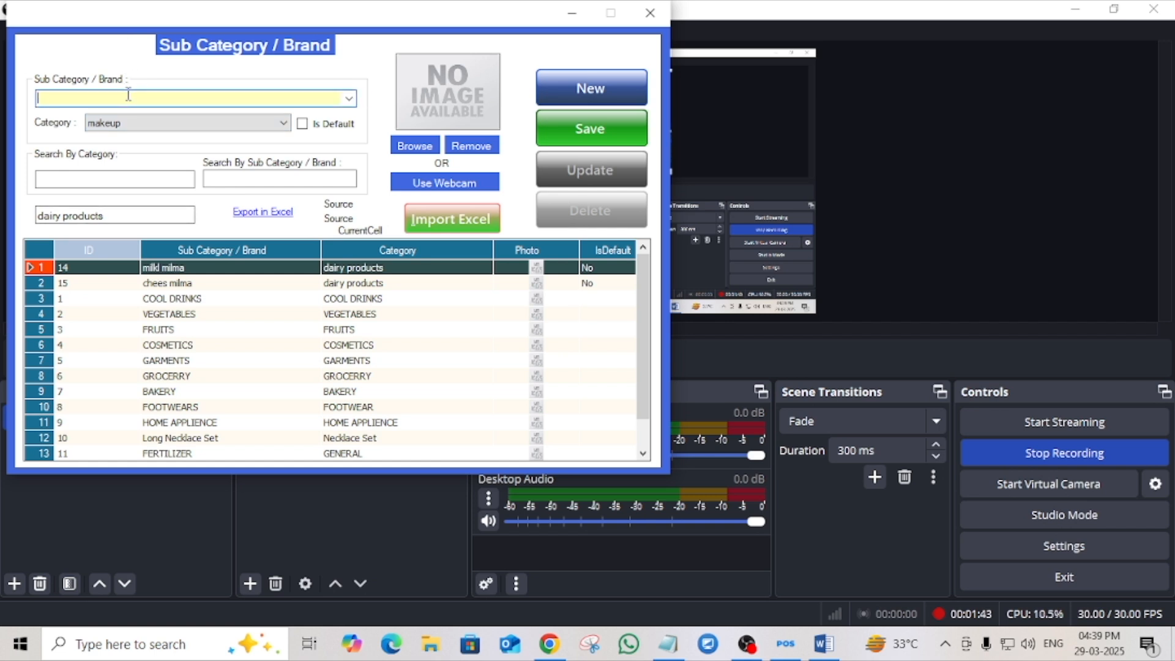
type("lips")
type("tick beauty")
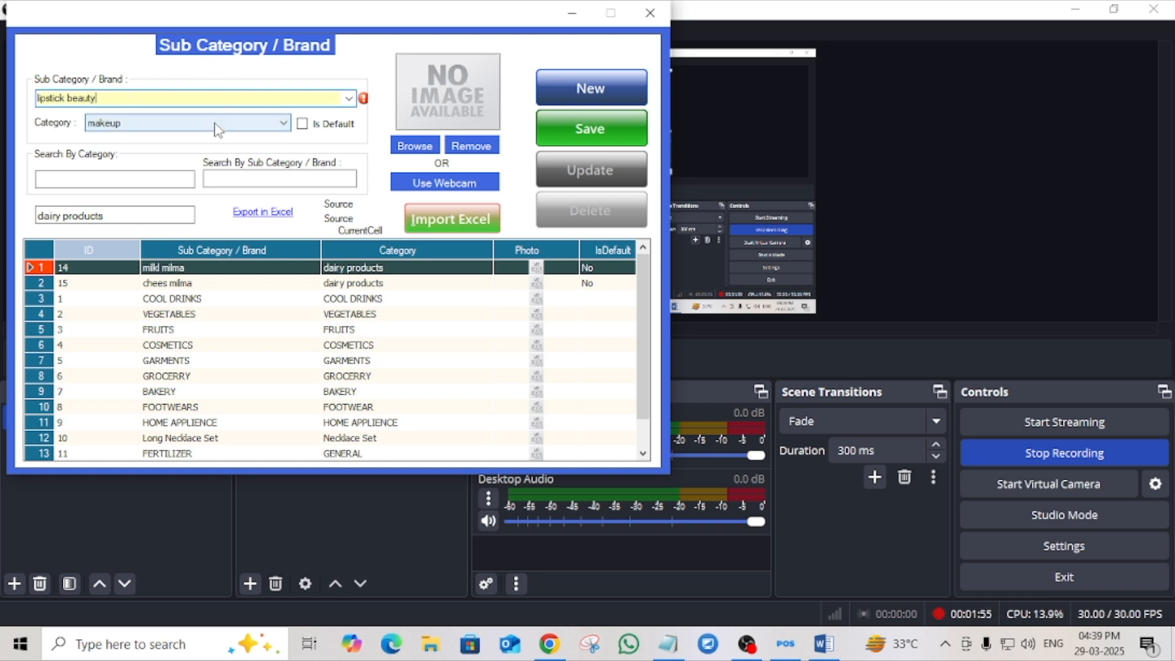
left_click(569, 126)
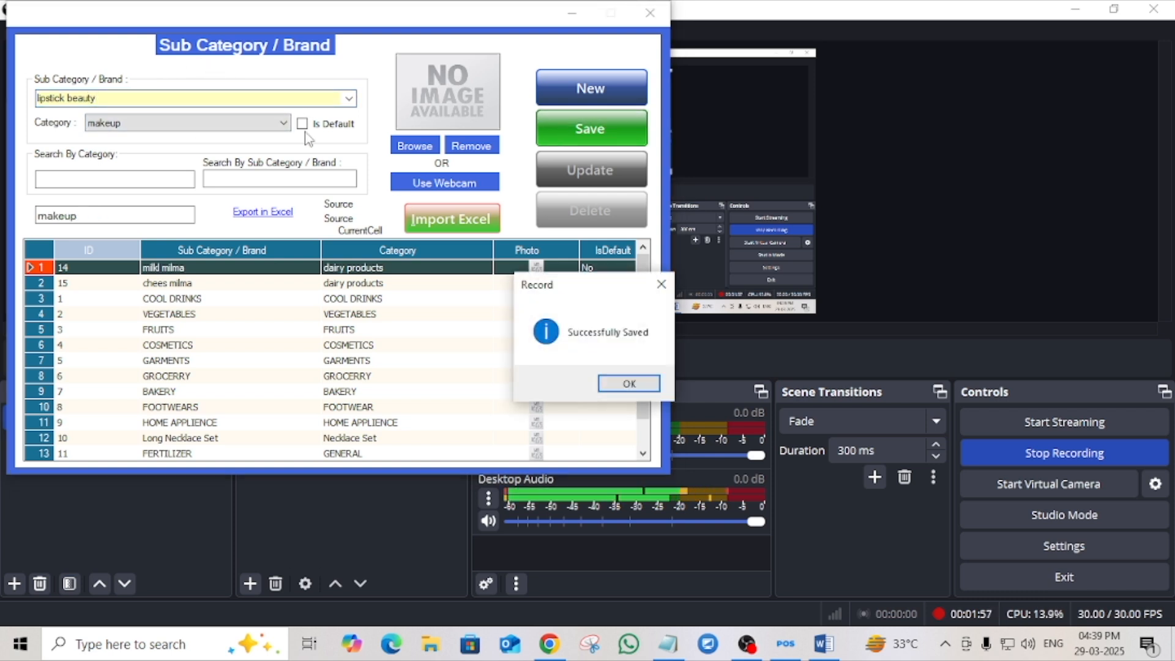
left_click(630, 384)
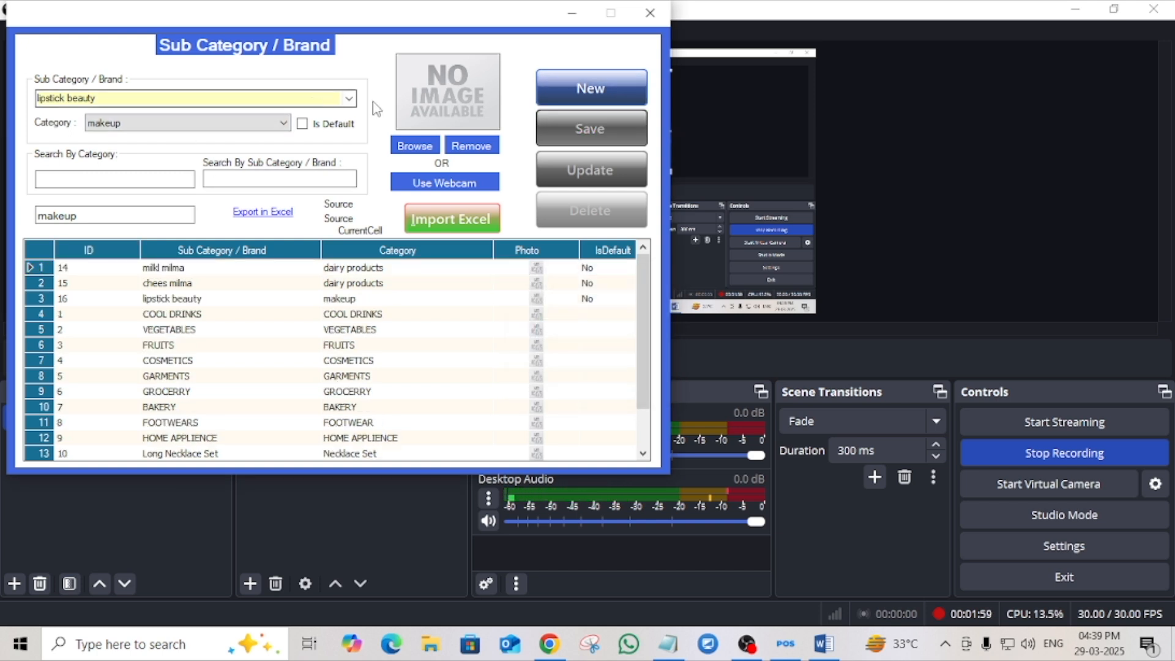
Add and save another sub category, "foundation powder LK", under the makeup category and close the form.
left_click(346, 99)
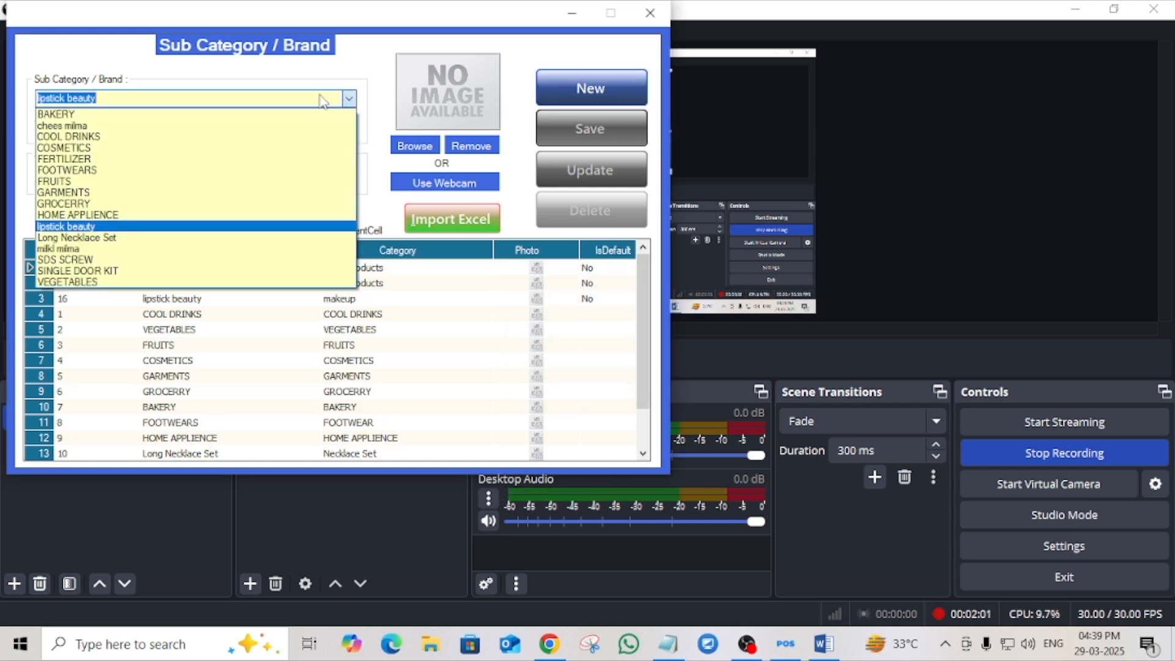
left_click(567, 86)
left_click(567, 85)
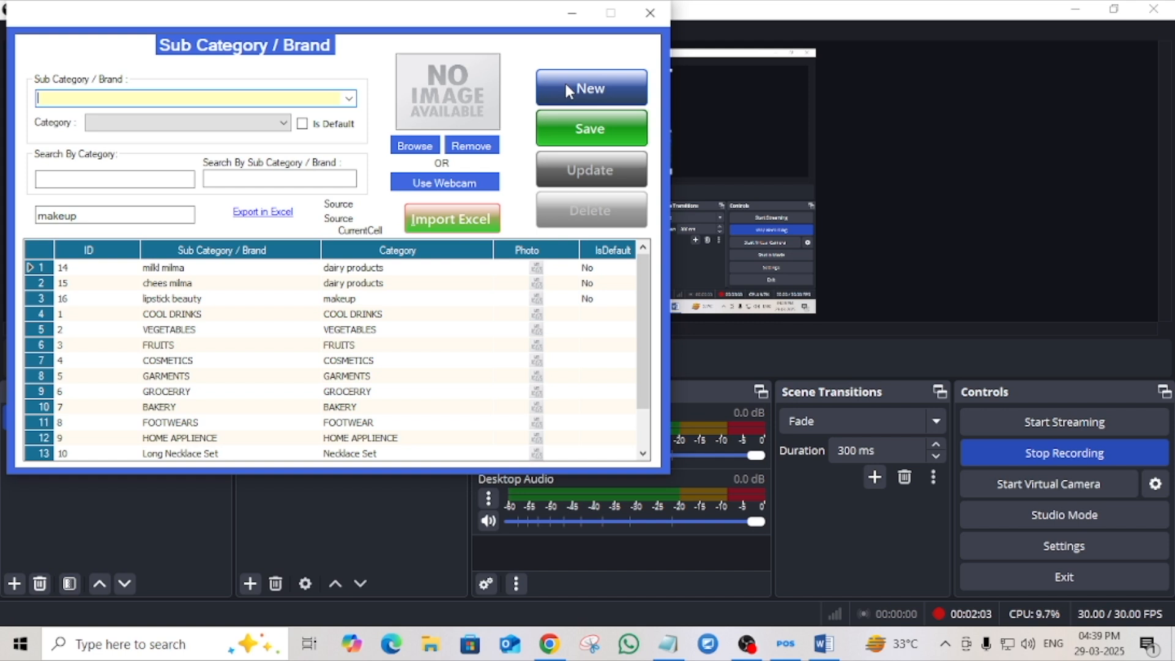
left_click(139, 123)
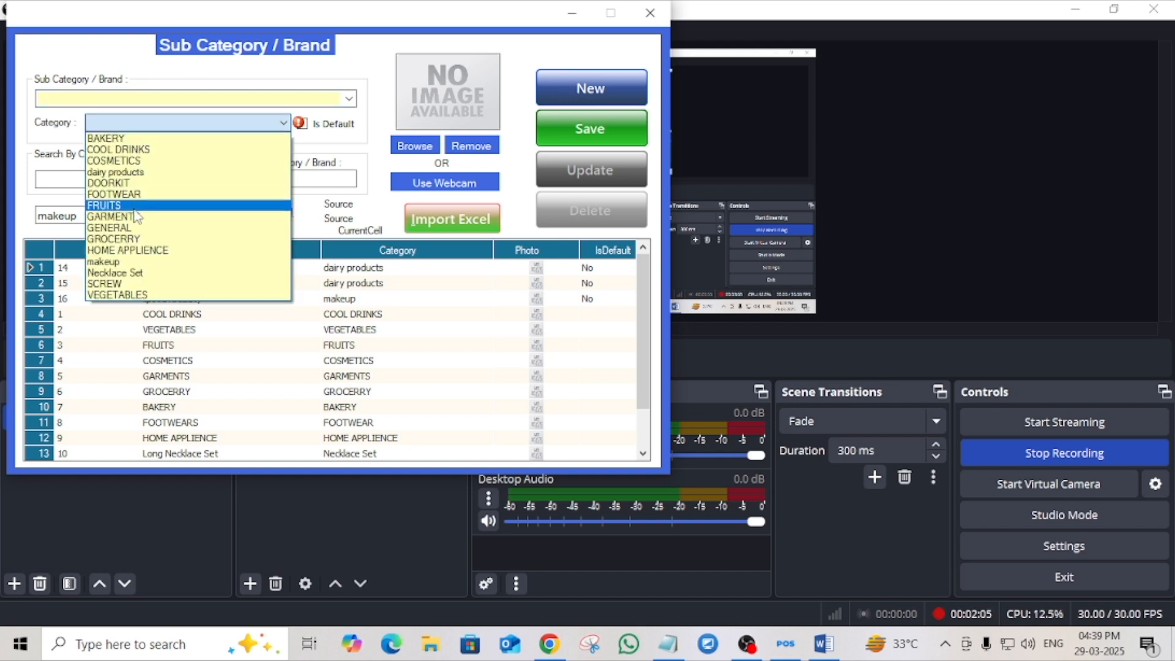
left_click(135, 262)
left_click(135, 98)
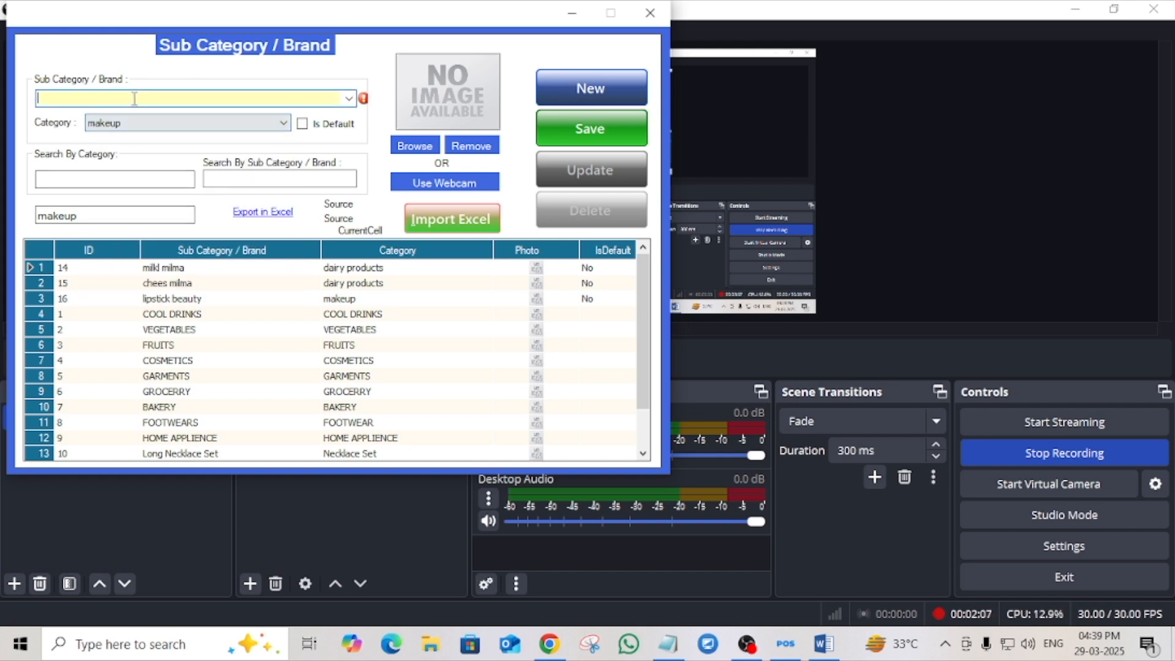
type("foundatio")
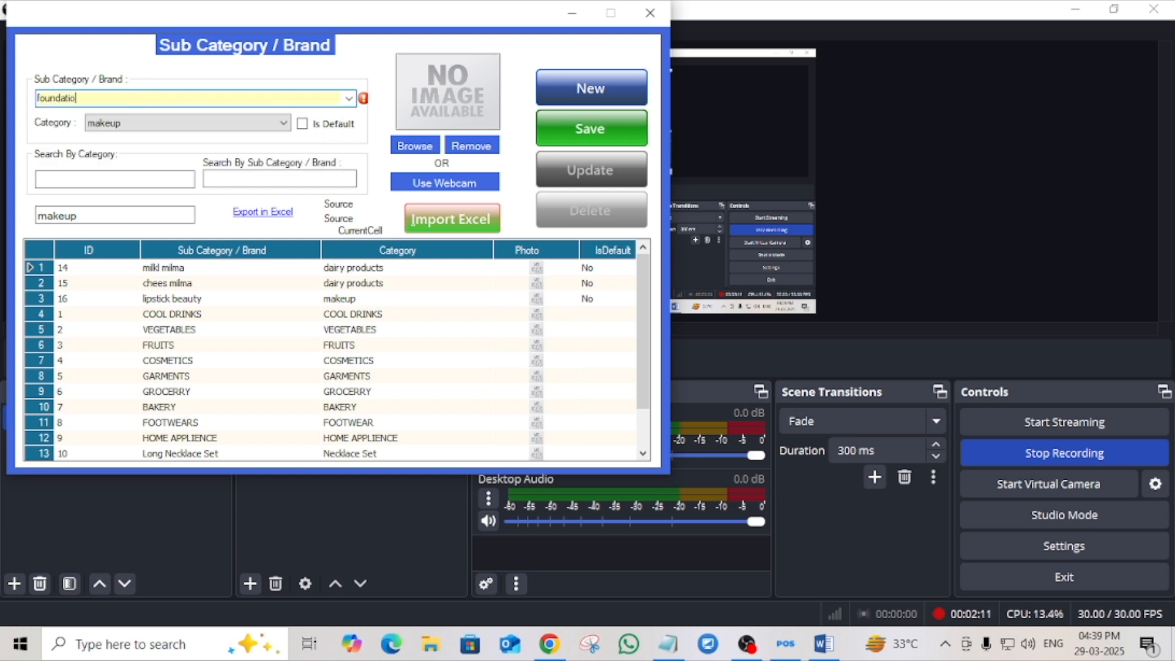
type("n powder LK")
left_click(563, 147)
left_click(615, 384)
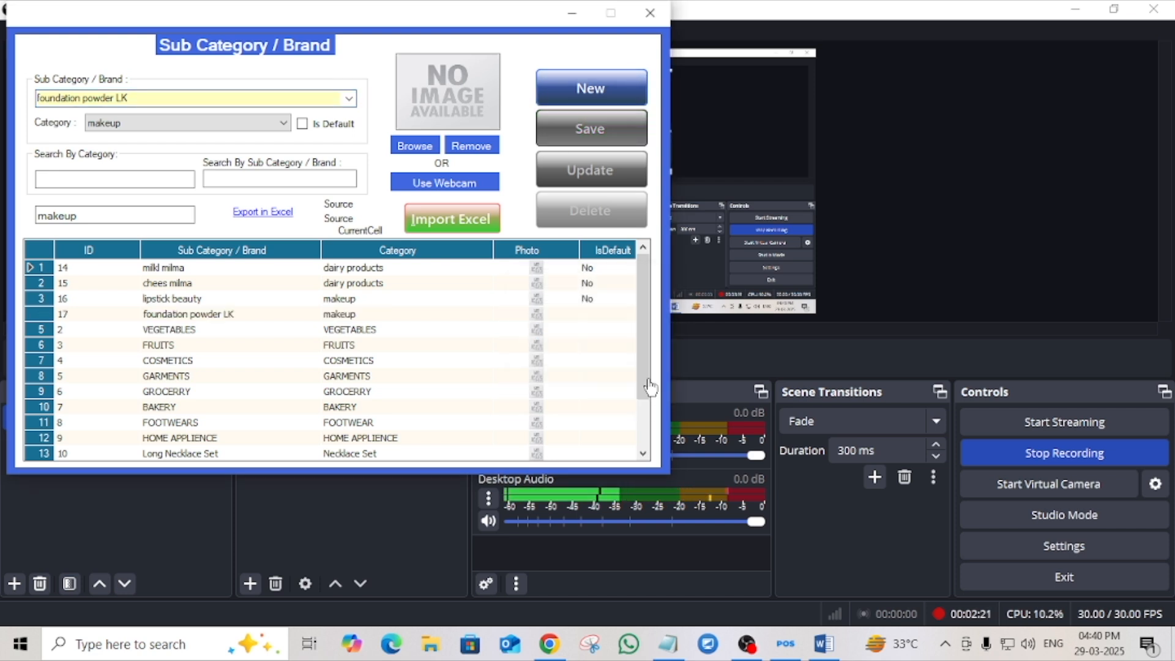
left_click(650, 12)
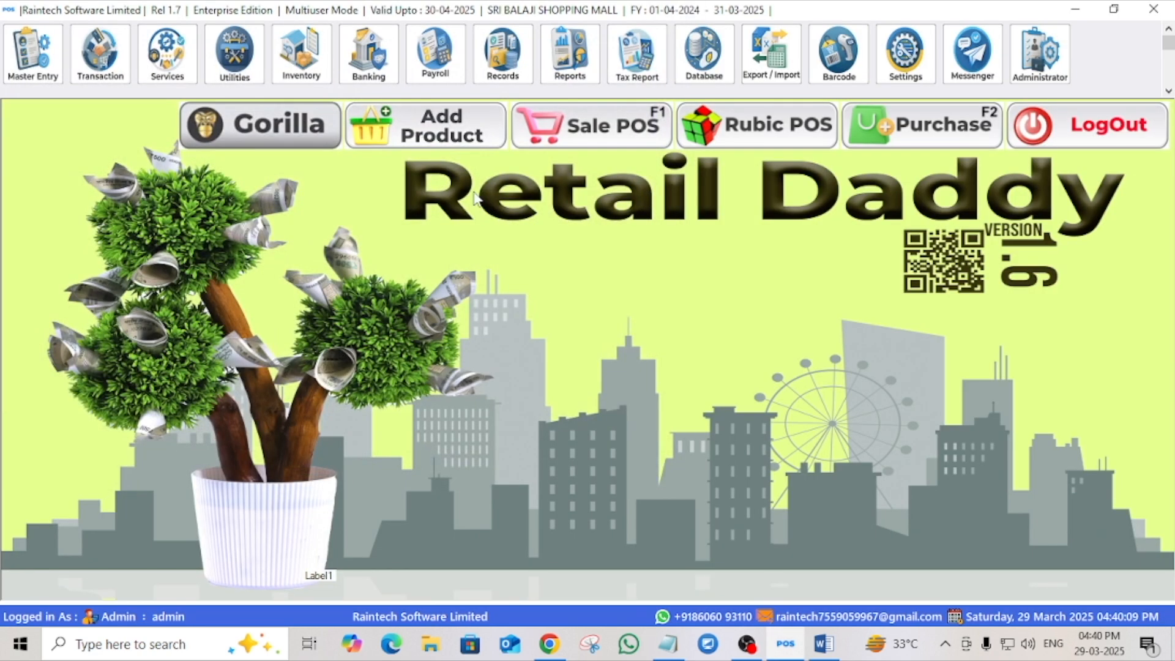
Start a new product entry in the product list and name it "powder".
left_click(433, 139)
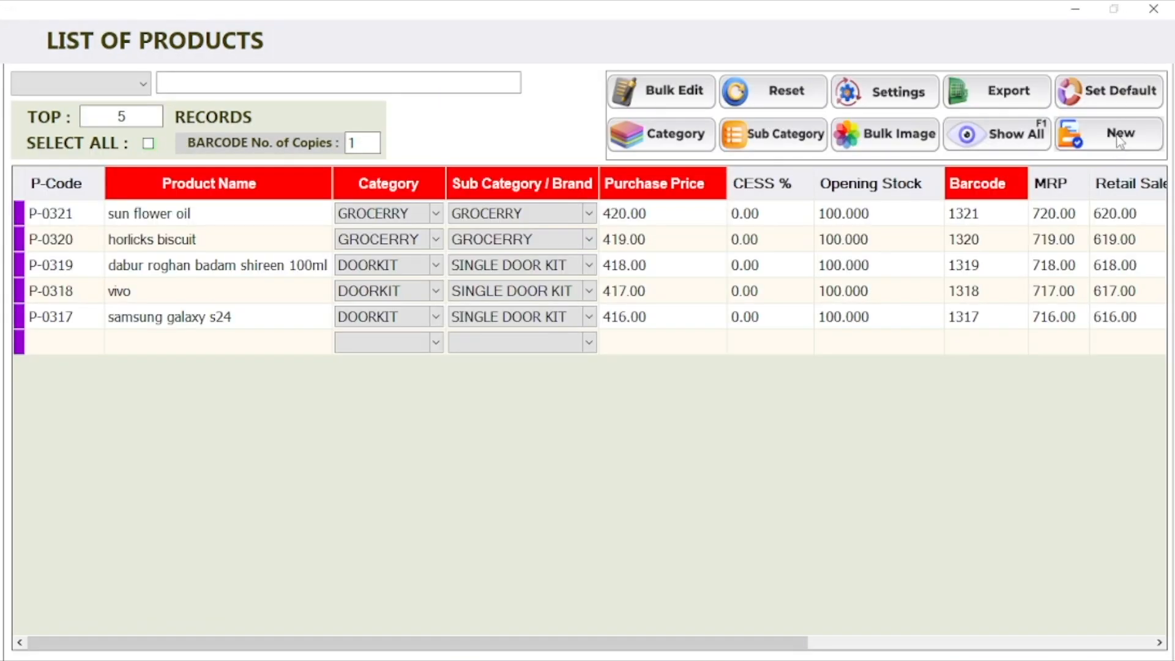
left_click(1119, 138)
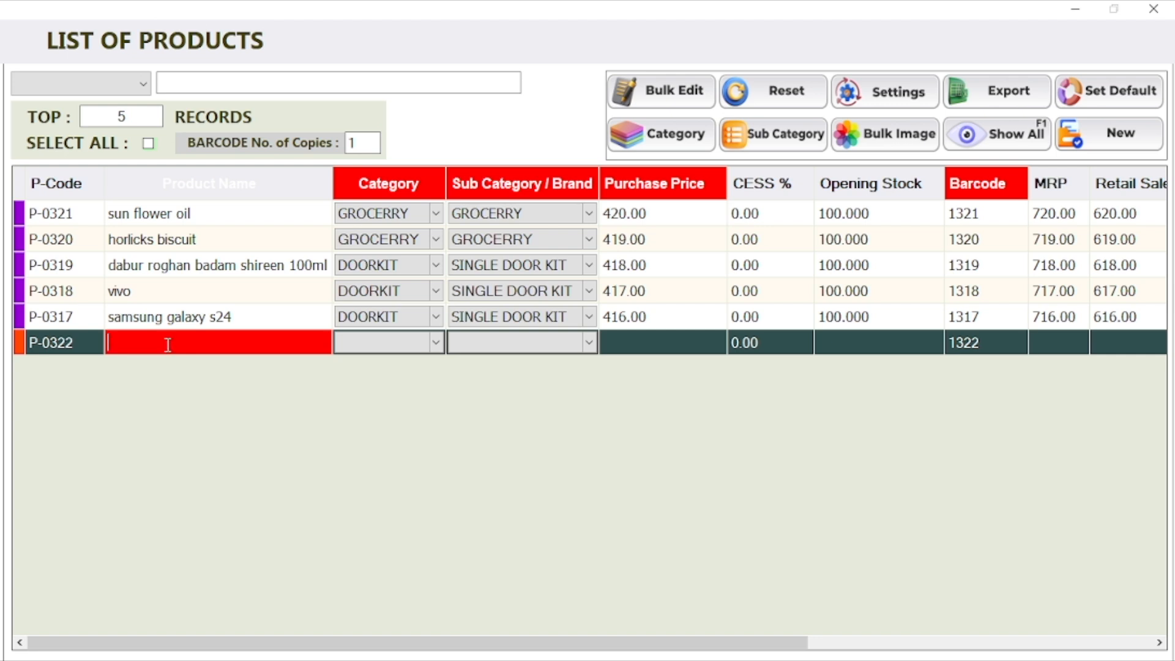
type("po")
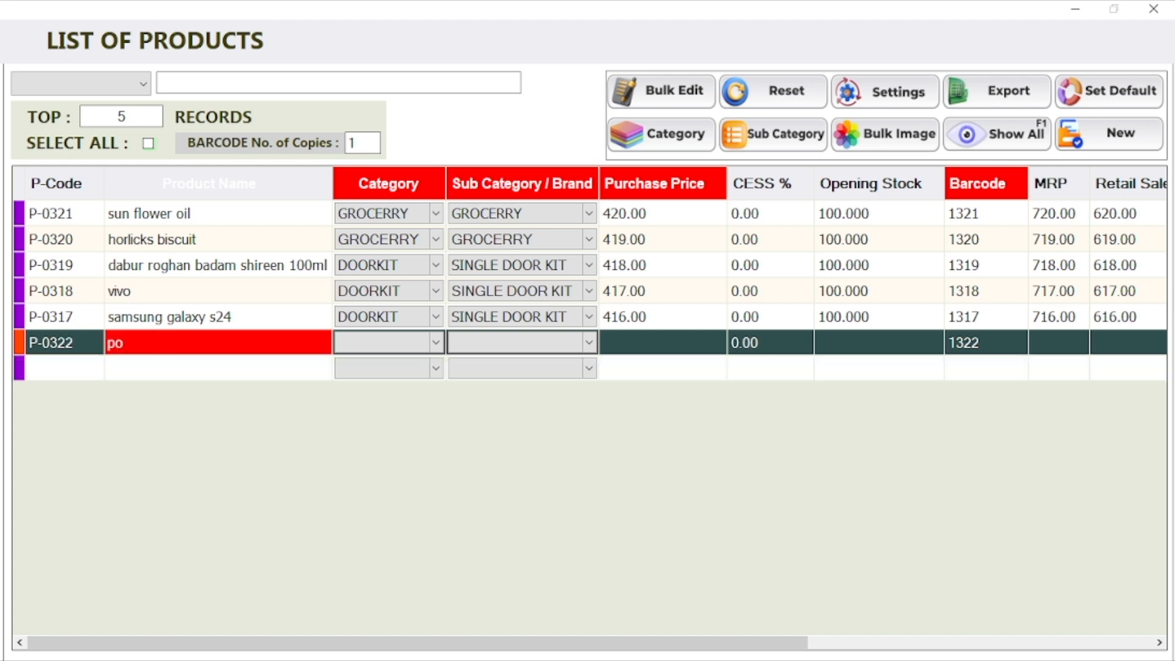
type("wder")
Assign the powder product to the makeup category and the "foundation powder LK" sub category.
left_click(441, 348)
left_click(439, 345)
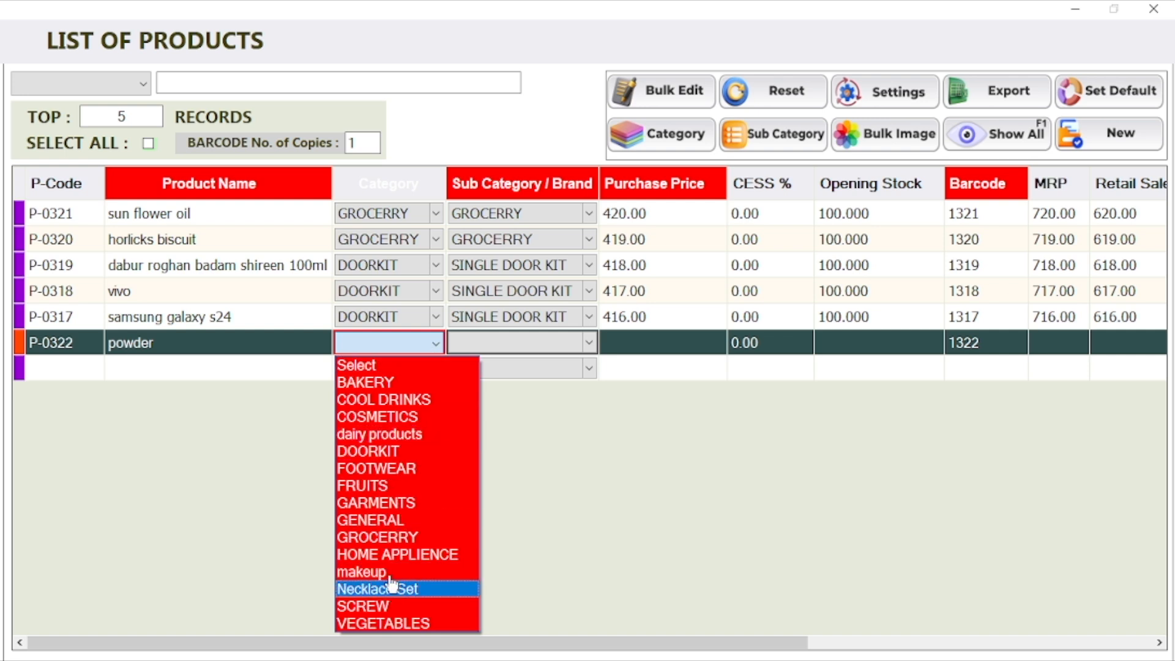
left_click(392, 588)
left_click(433, 349)
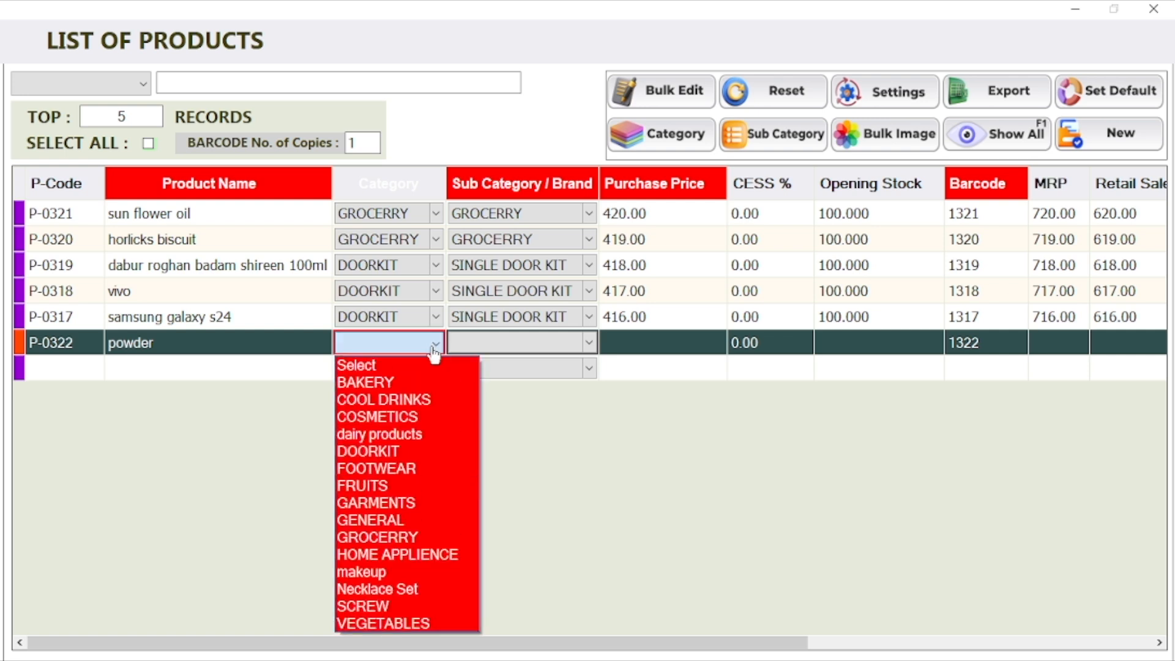
key("Down")
key("Down")
key("Down")
key("Down")
key("Down")
key("Down")
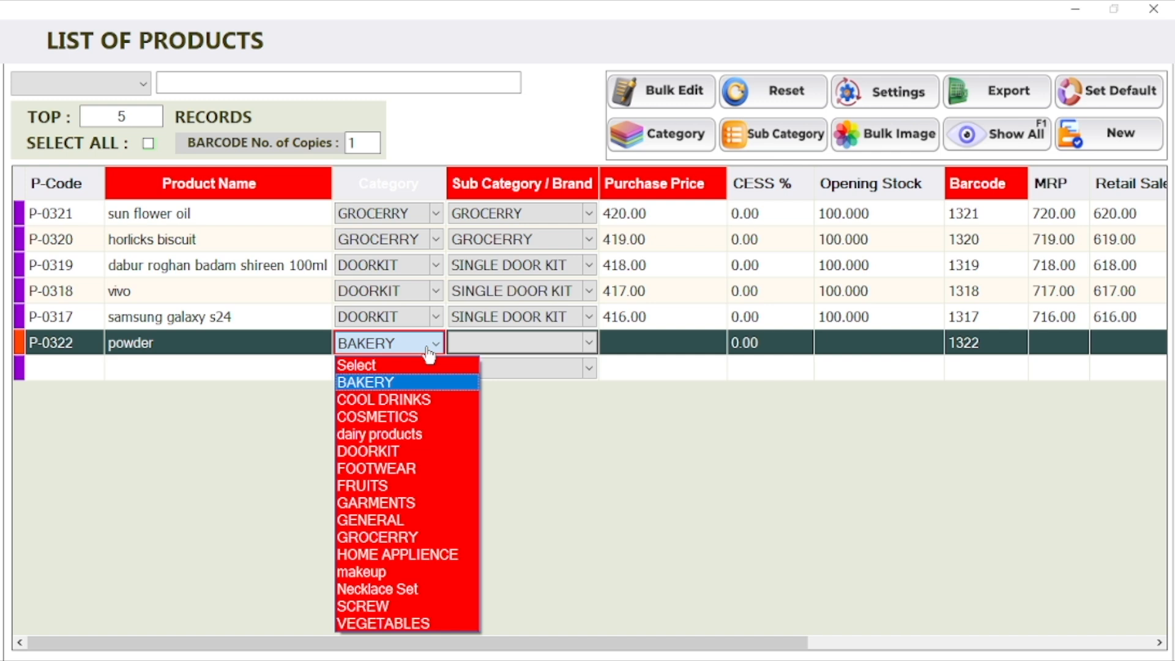
key("Down")
key("Down")
key("Down")
key("Down")
key("Down")
key("Down")
key("Down")
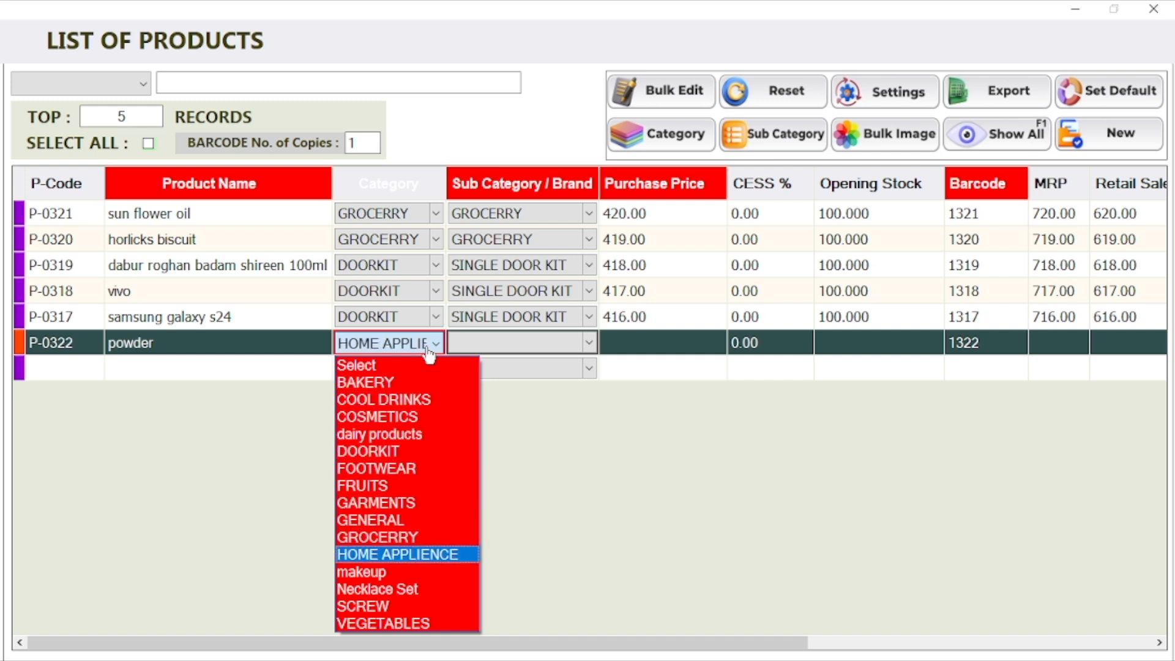
key("Return")
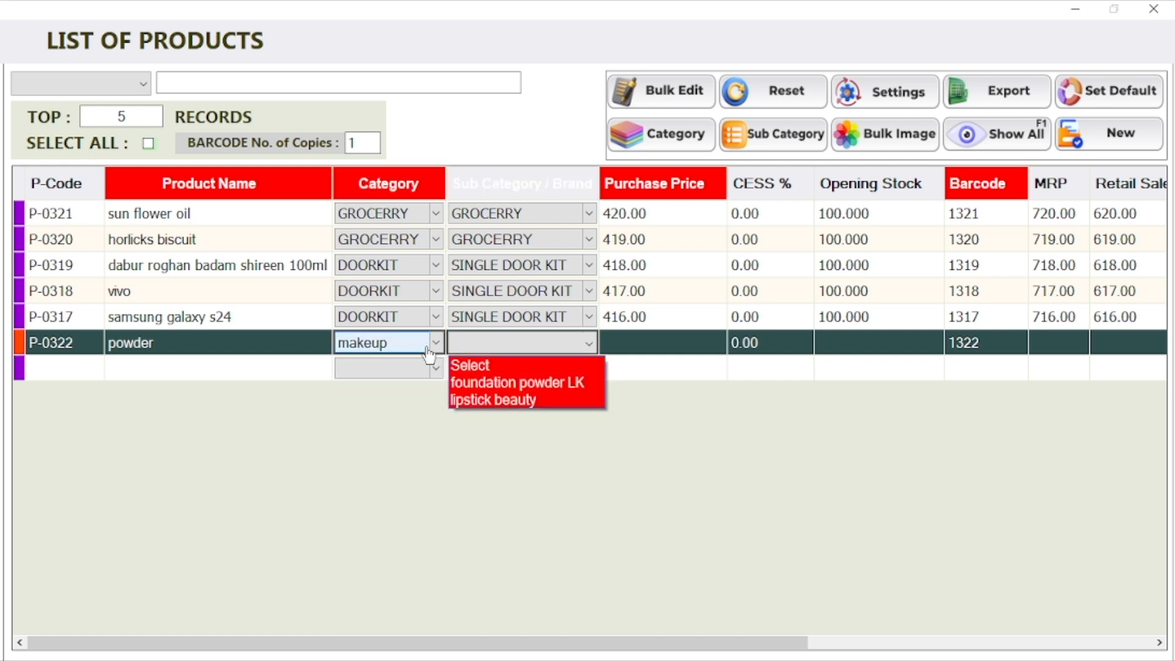
key("Down")
key("Return")
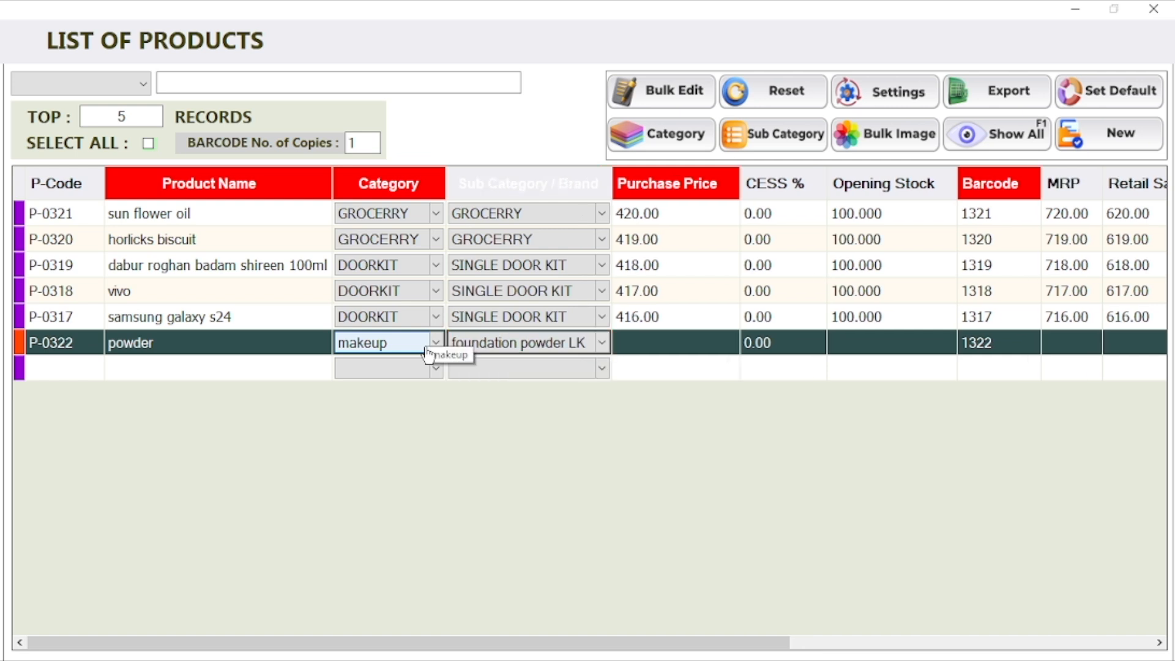
Set the powder product's purchase price to 2500 and opening stock to 50, keeping the suggested barcode.
key("Return")
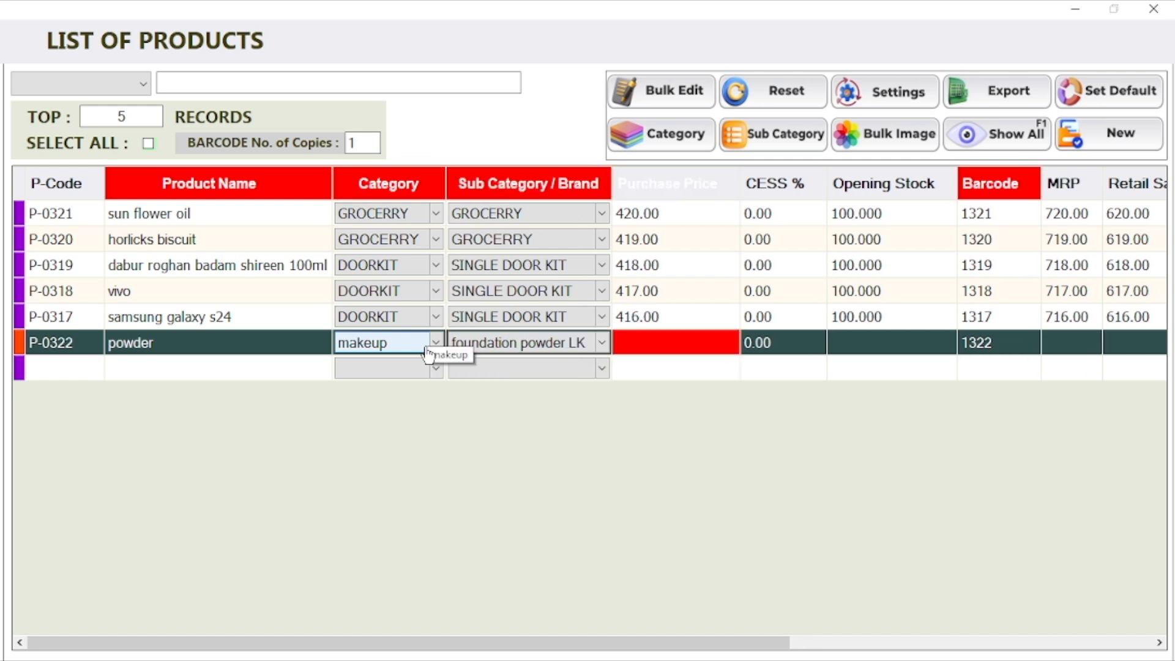
type("2500")
key("Return")
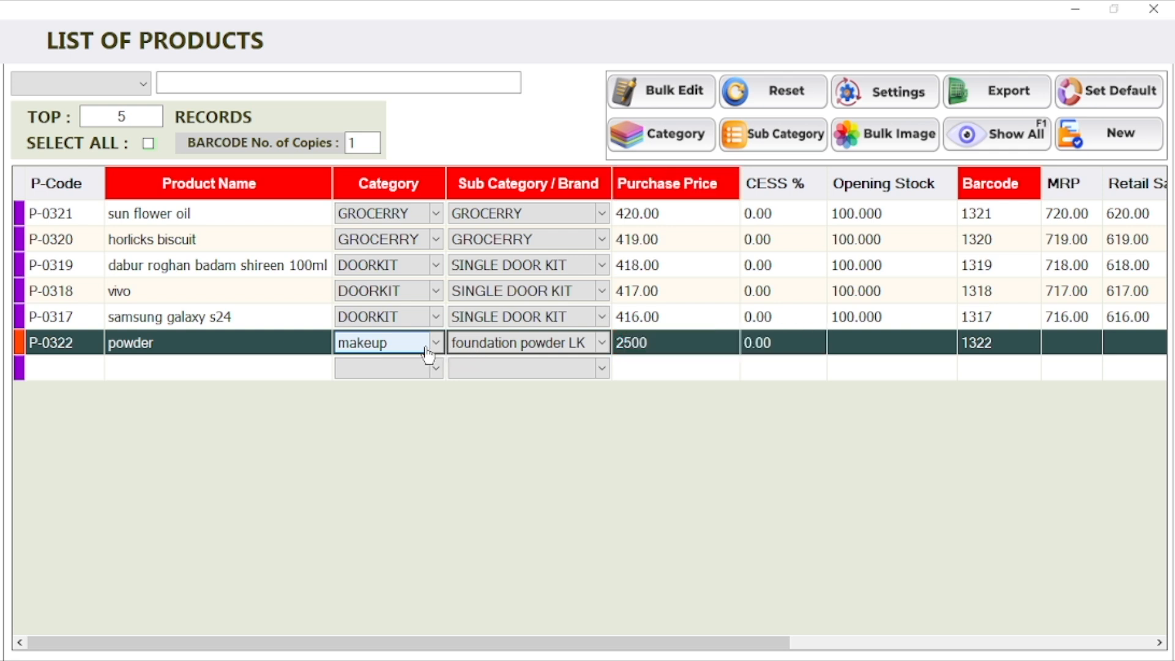
type("50")
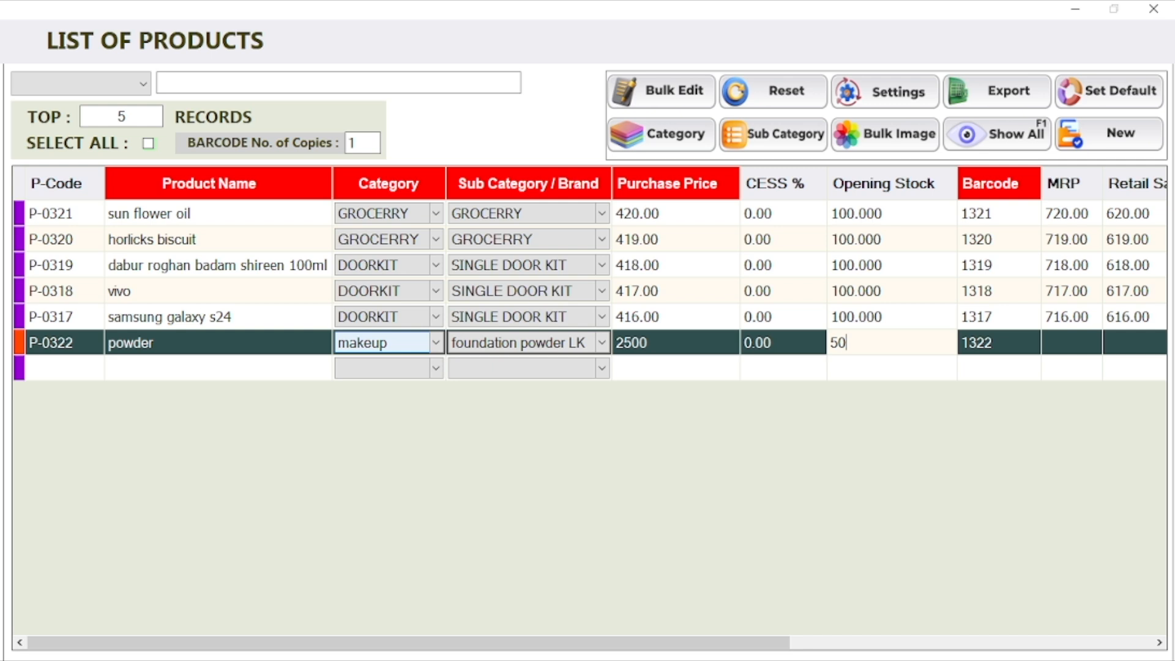
key("Return")
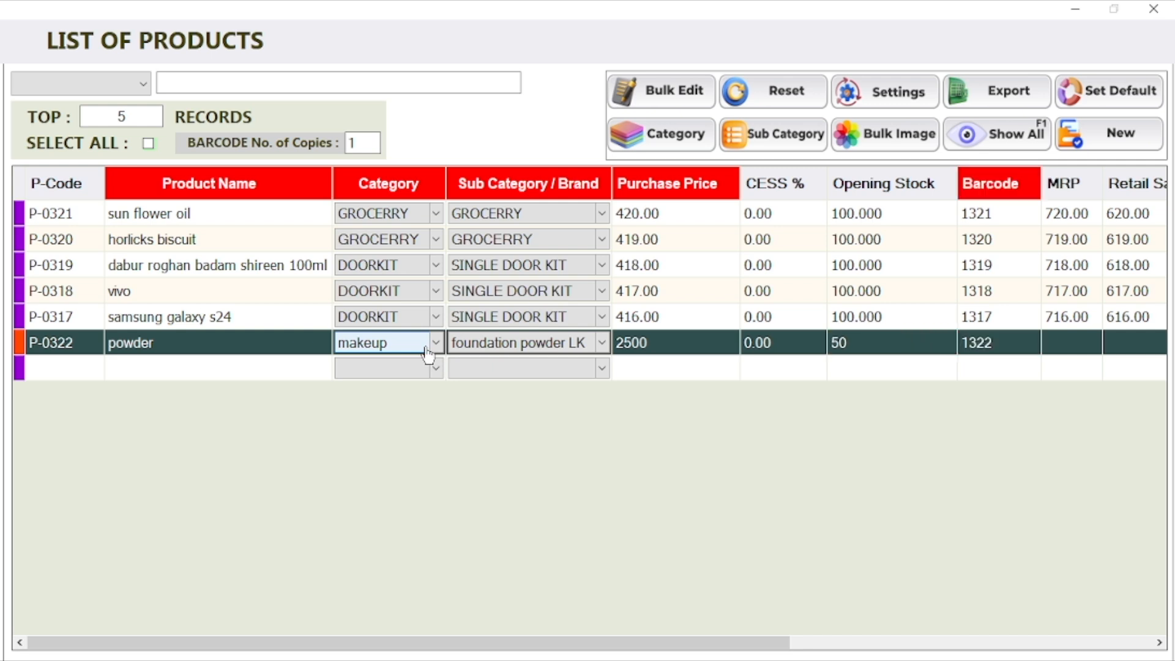
key("Return")
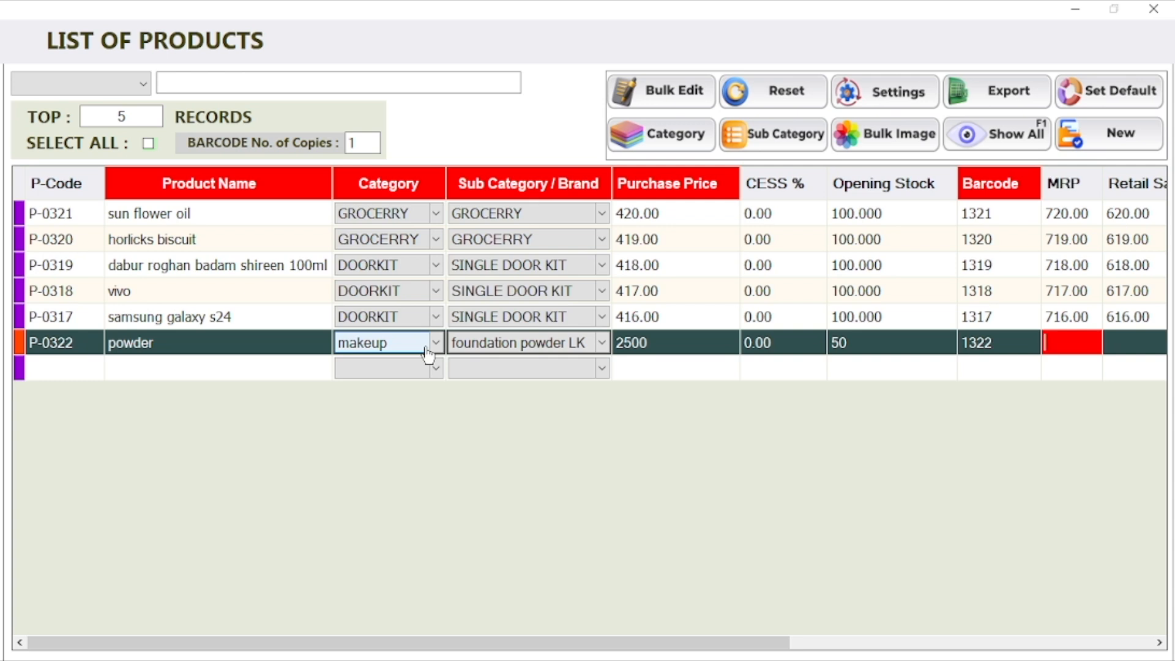
Set the powder product's MRP to 4500 and retail sale price to 4449, and save the new product record.
type("4500")
key("Return")
type("44")
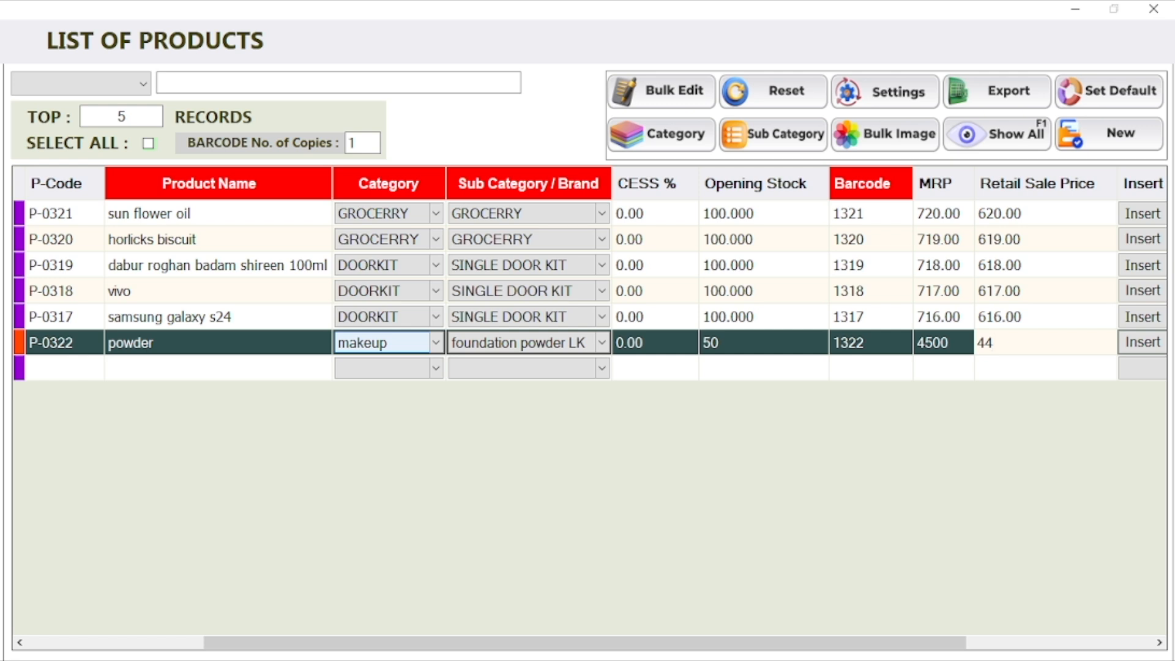
type("5")
key("BackSpace")
type("49")
key("Tab")
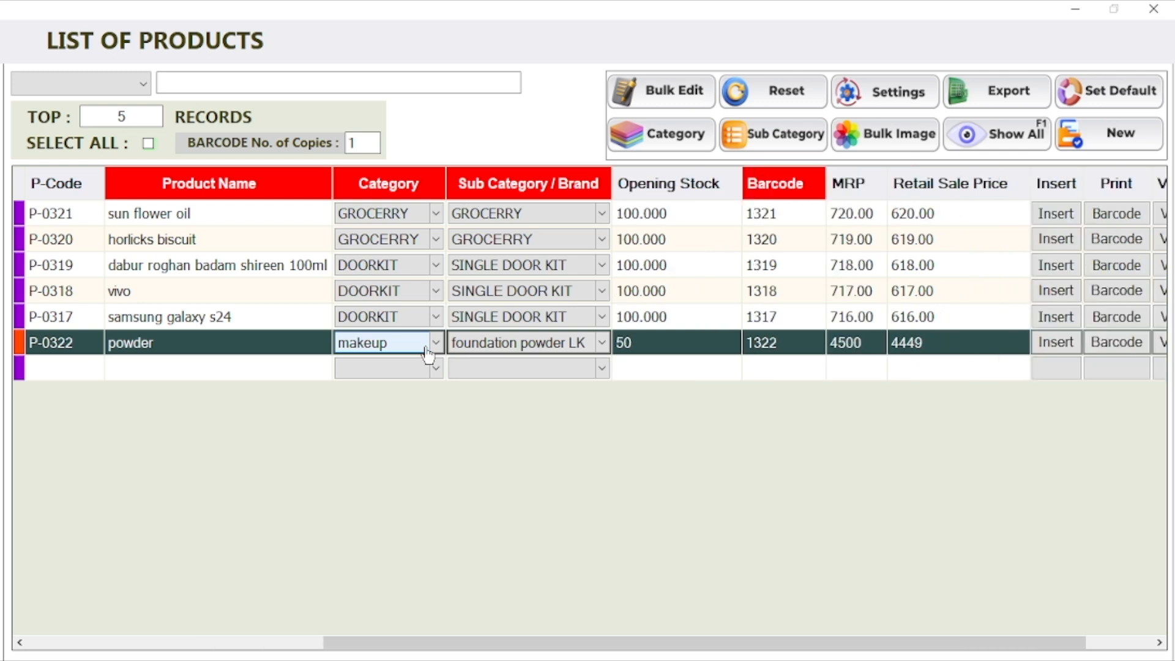
left_click(1051, 341)
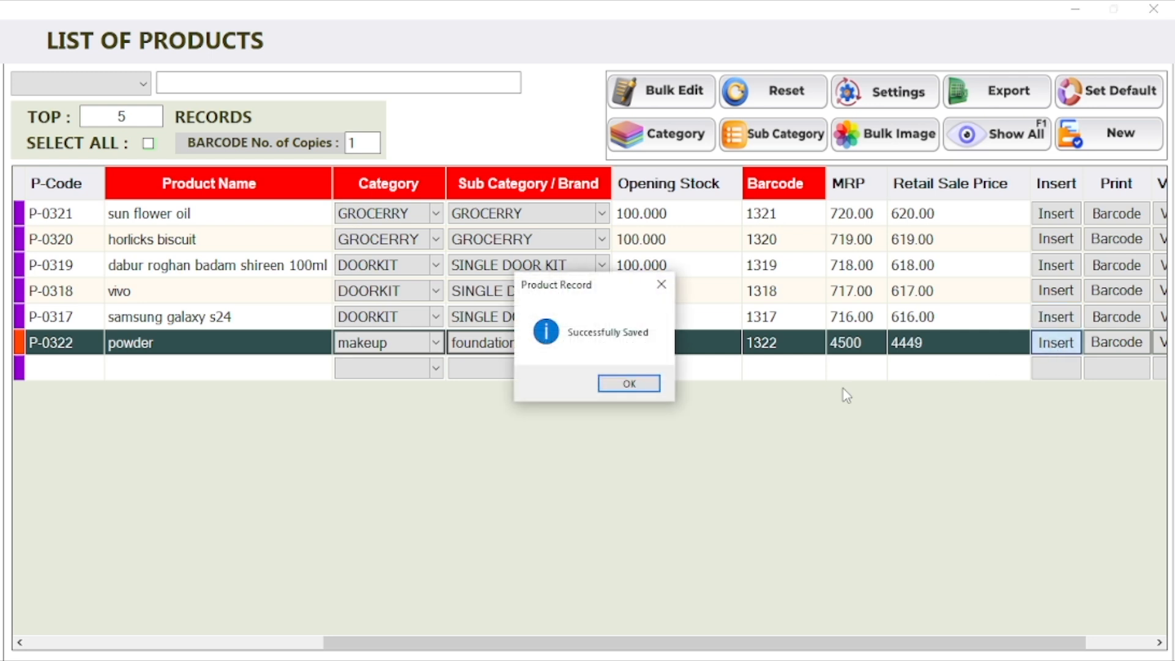
left_click(628, 385)
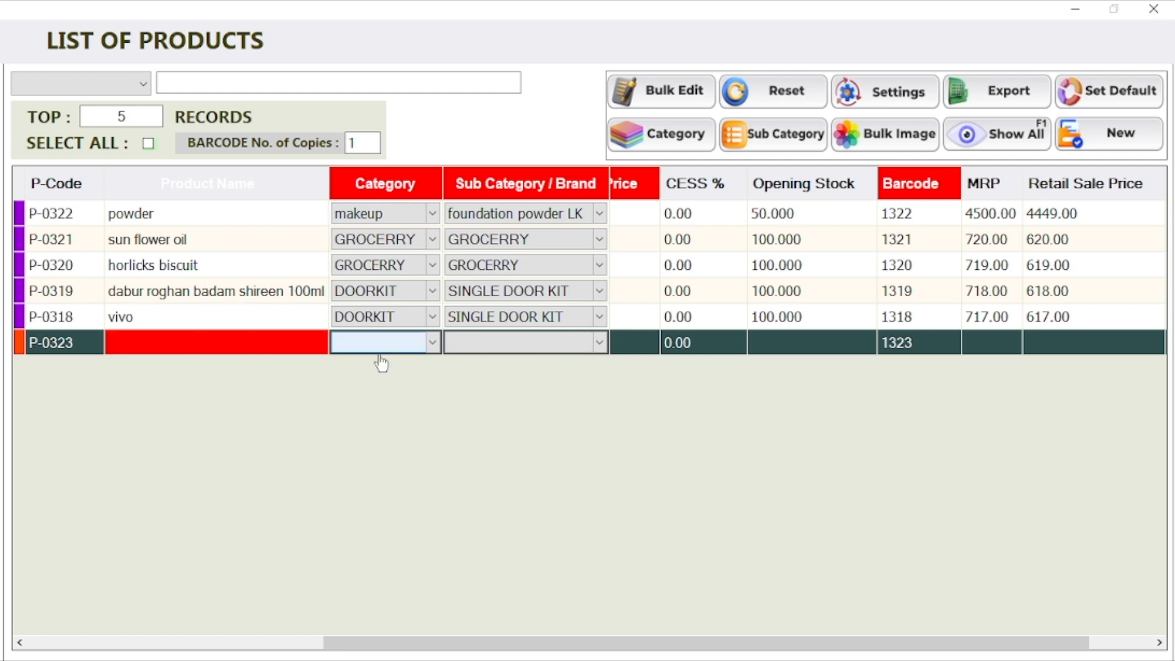
Preview the barcode label of the powder product and close the preview.
left_click_drag(547, 645, 555, 645)
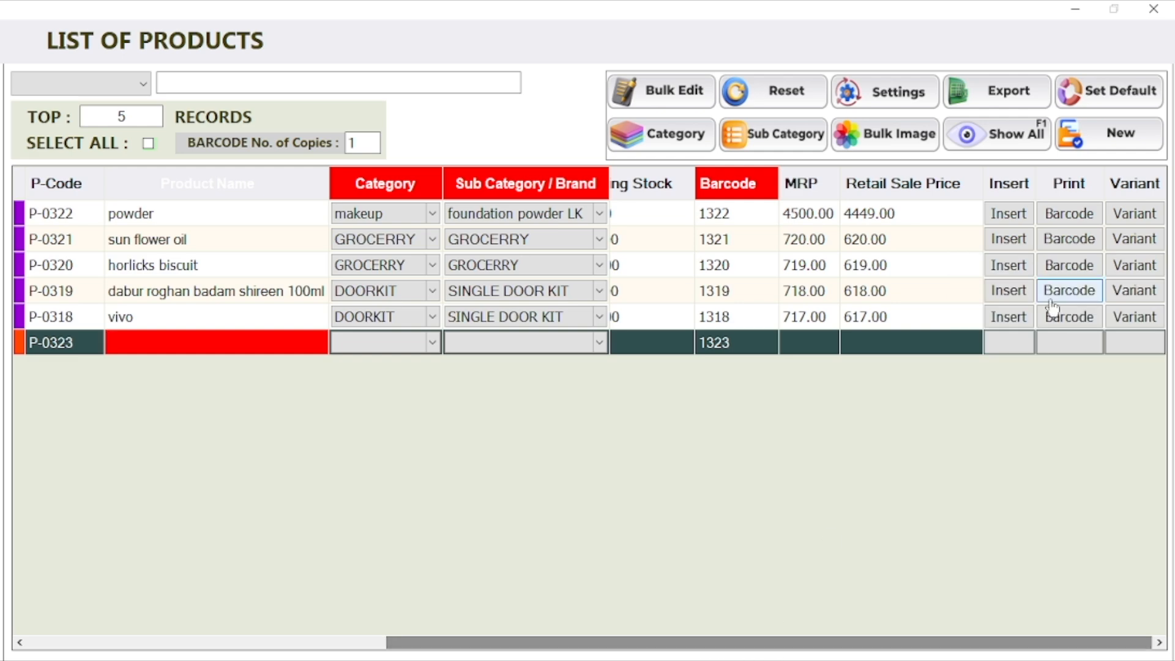
left_click(1070, 216)
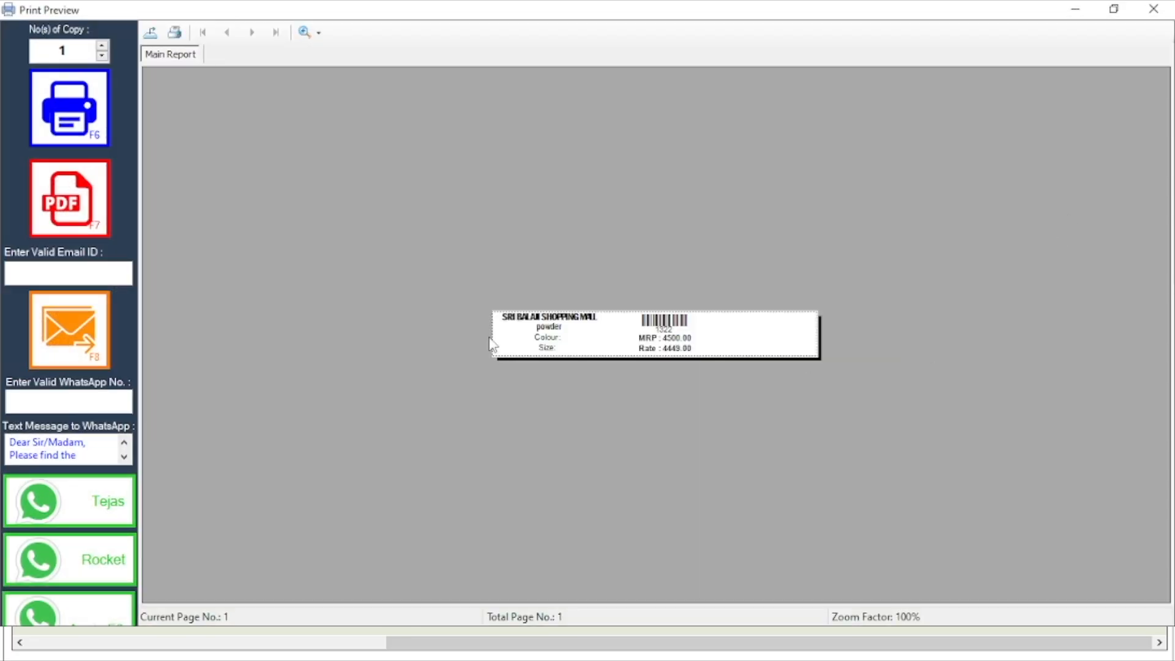
left_click(1155, 9)
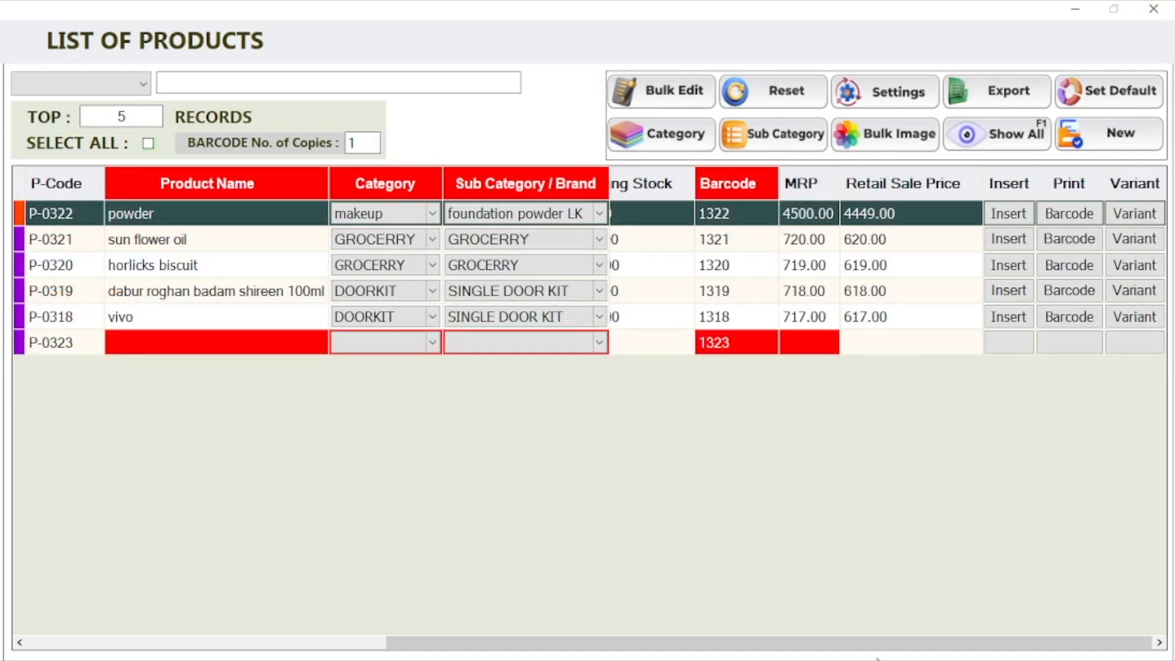
Set the number of barcode copies to 50, preview the powder product's labels and close the preview.
left_click_drag(836, 638, 656, 651)
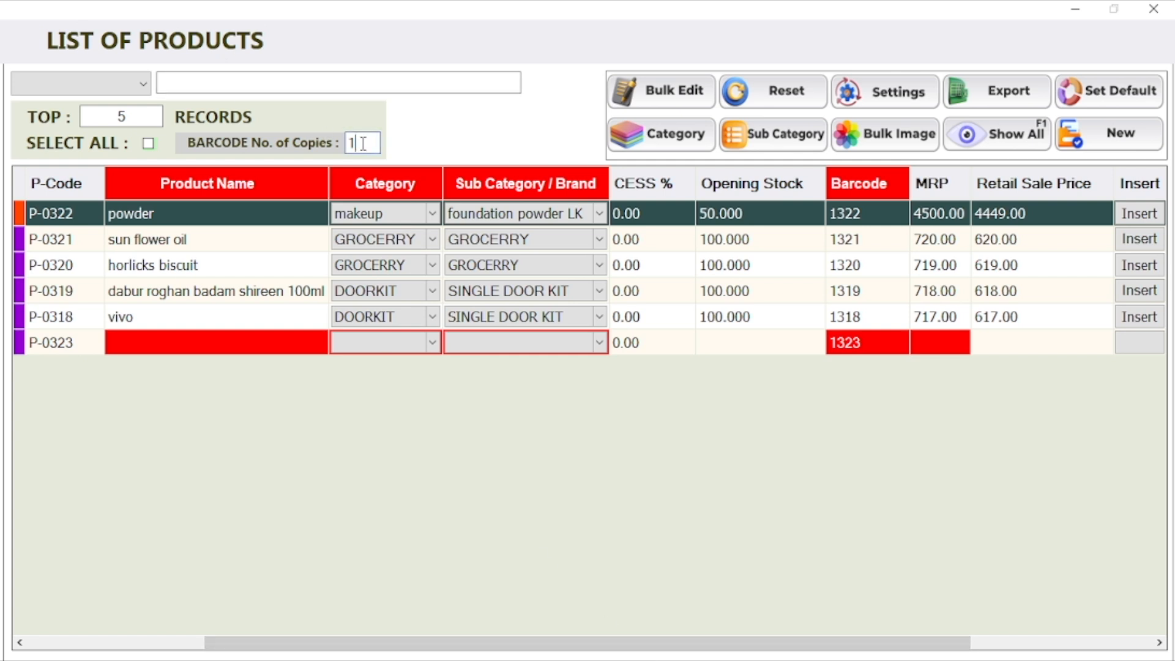
type("0")
left_click_drag(442, 643, 769, 659)
left_click(1069, 214)
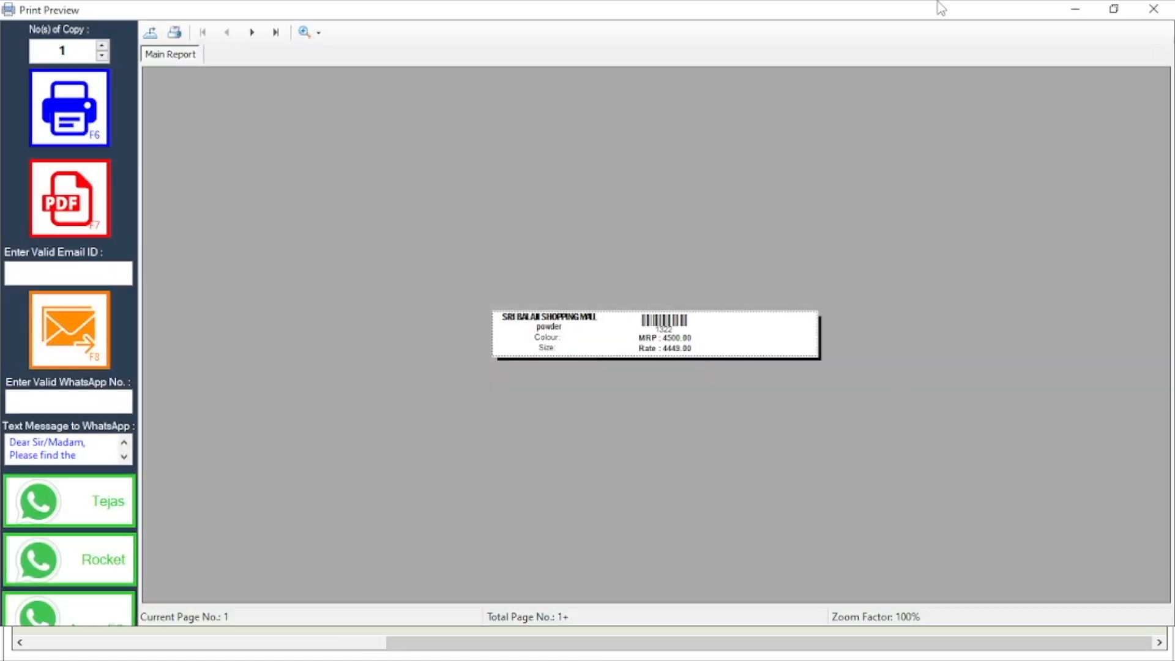
left_click(1154, 8)
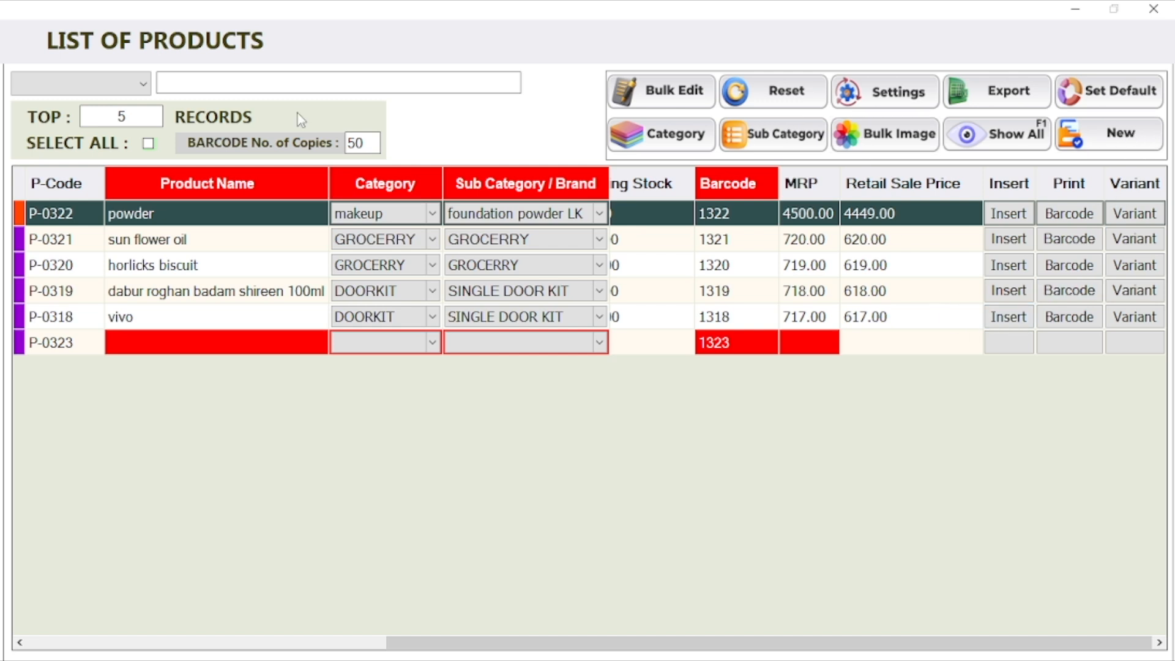
Set the record limit to 100, load all product records and look through the full list.
left_click(134, 116)
type("100")
left_click(967, 136)
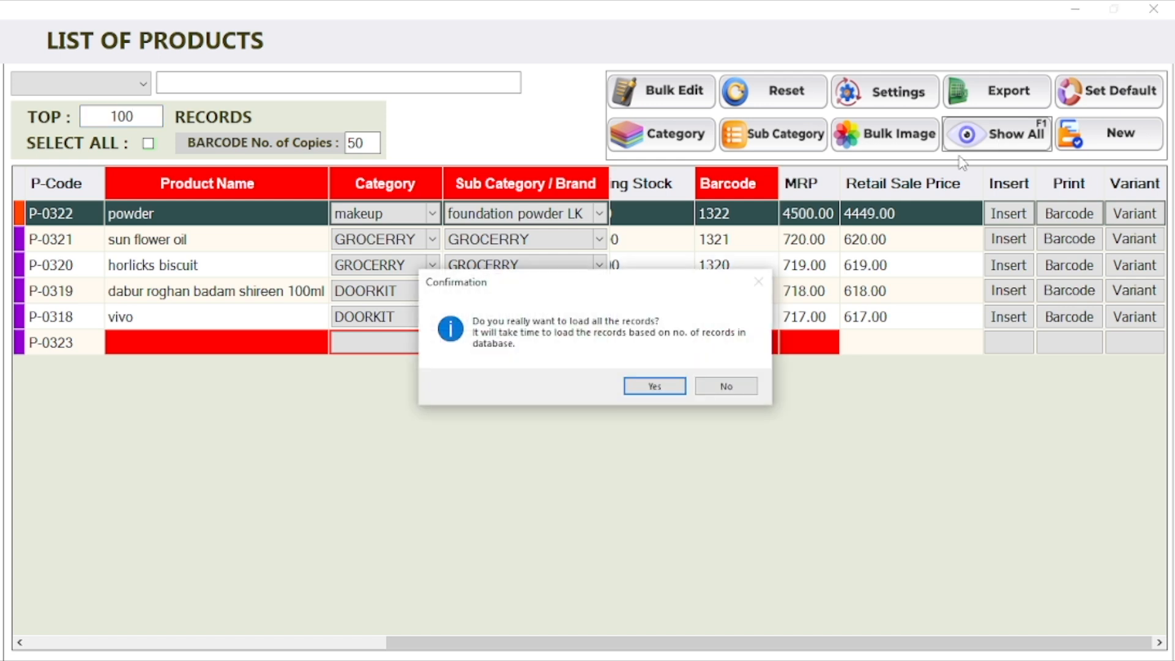
left_click(655, 386)
scroll(695, 346, "down", 15)
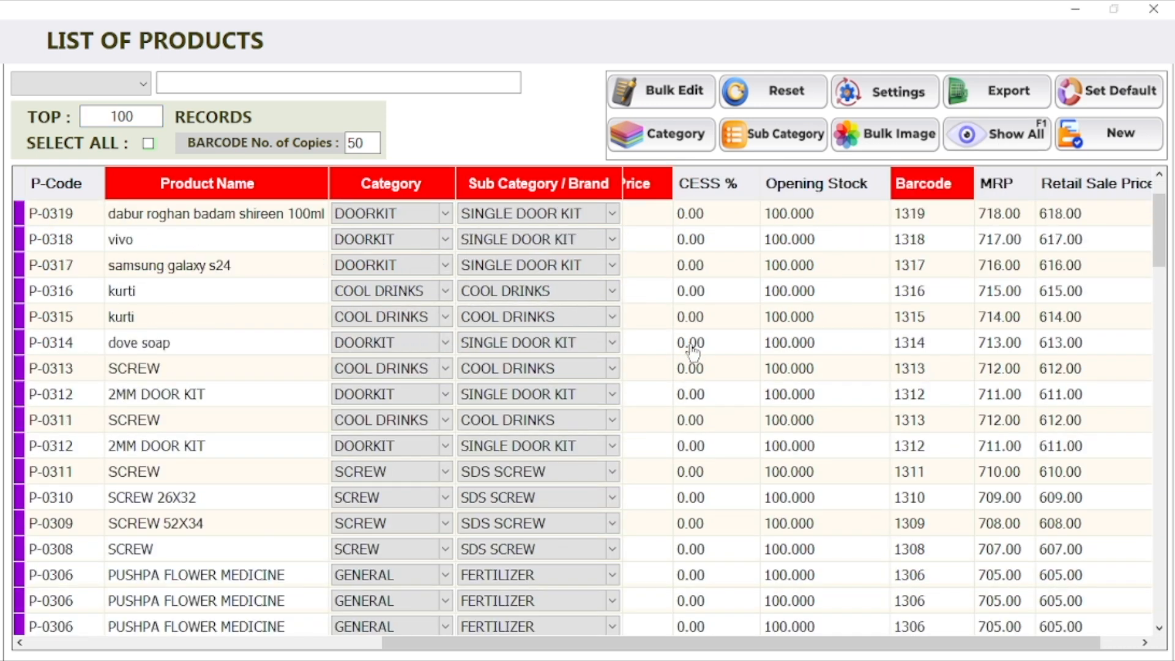
scroll(700, 350, "down", 13)
scroll(713, 344, "up", 18)
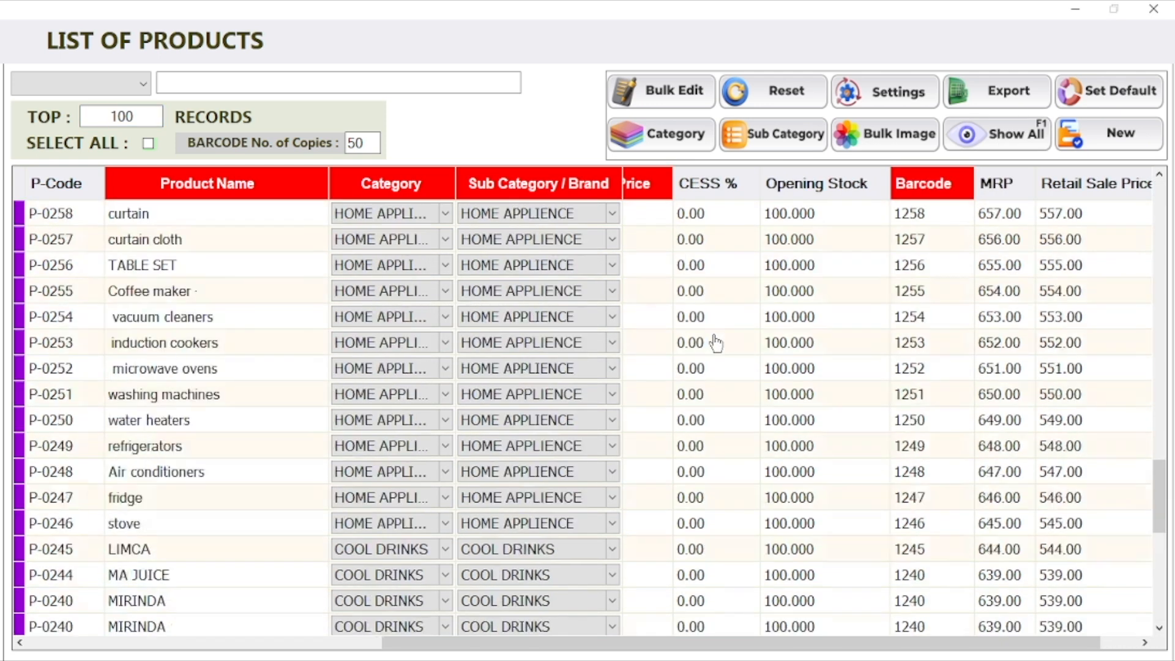
scroll(715, 340, "up", 10)
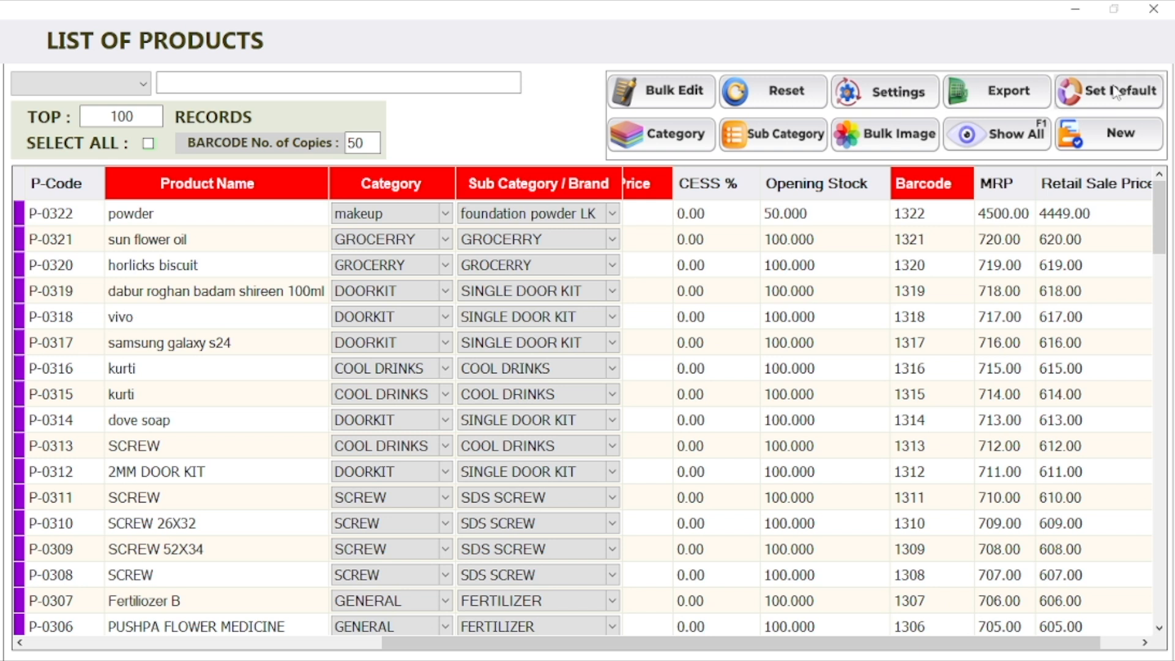
Open the product default settings for sub category, unit, GST and tax type, and close them.
left_click(1132, 97)
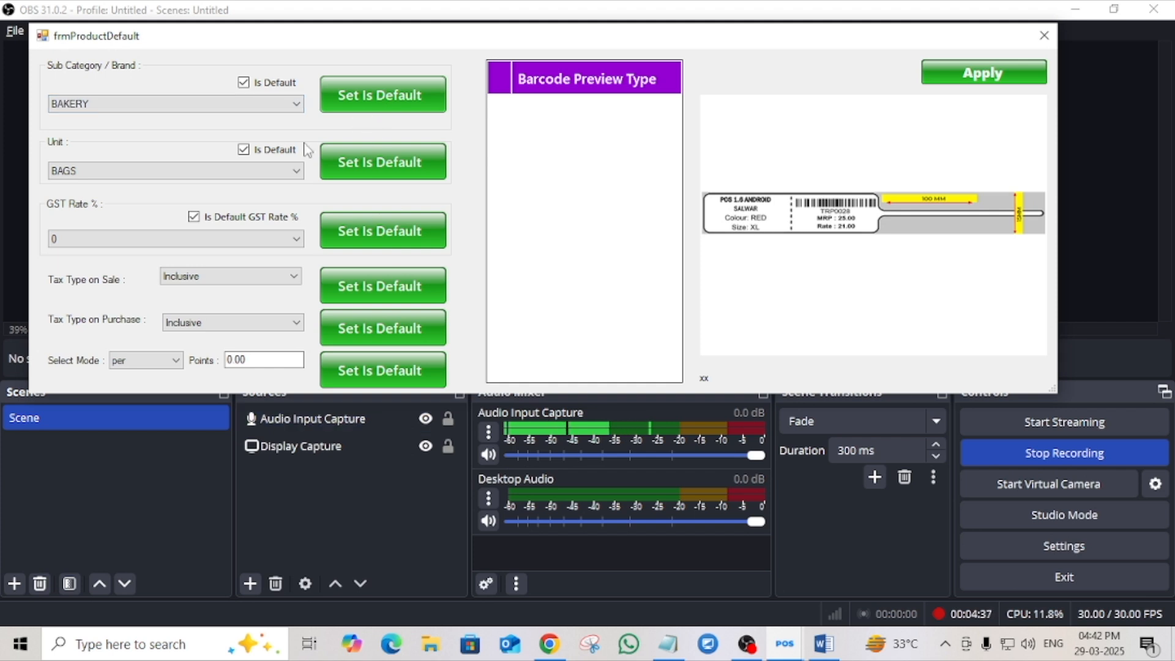
left_click(1044, 35)
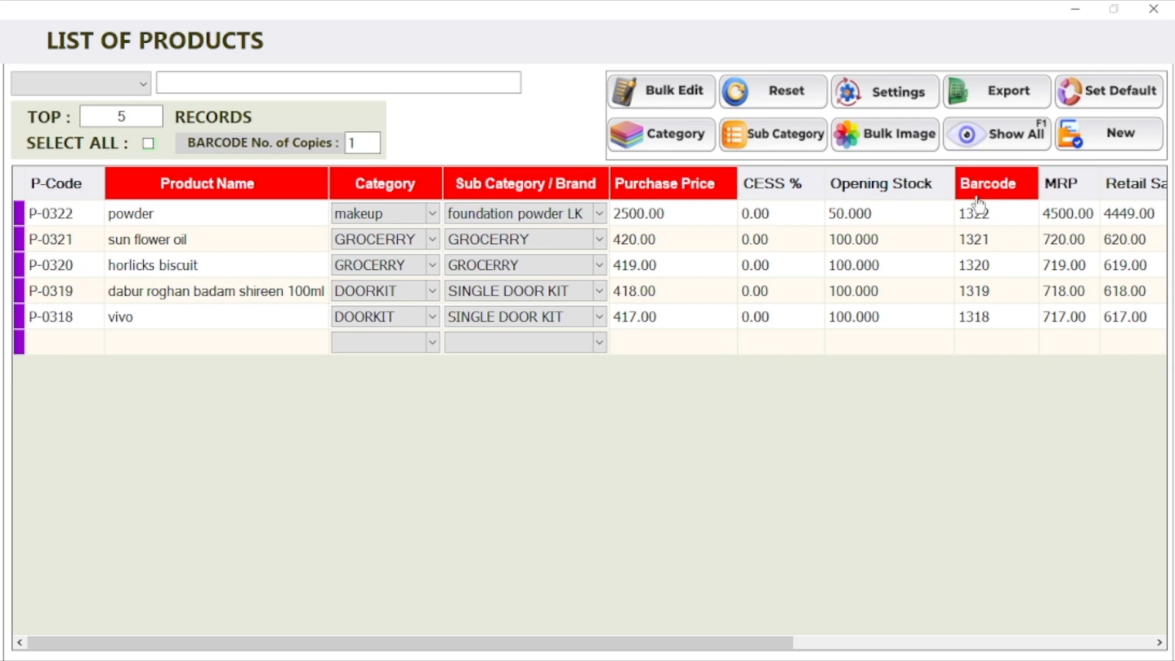
Enable the Photo column in the product list's column settings and reopen the list to apply it.
left_click(884, 93)
scroll(169, 191, "down", 3)
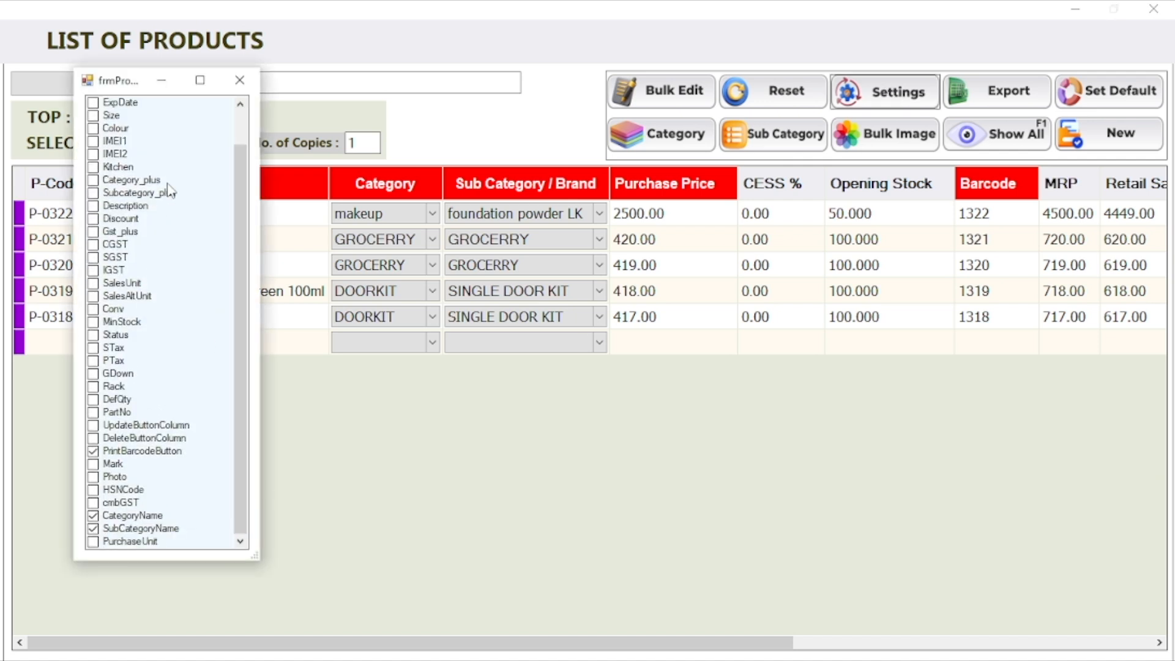
scroll(169, 191, "up", 1)
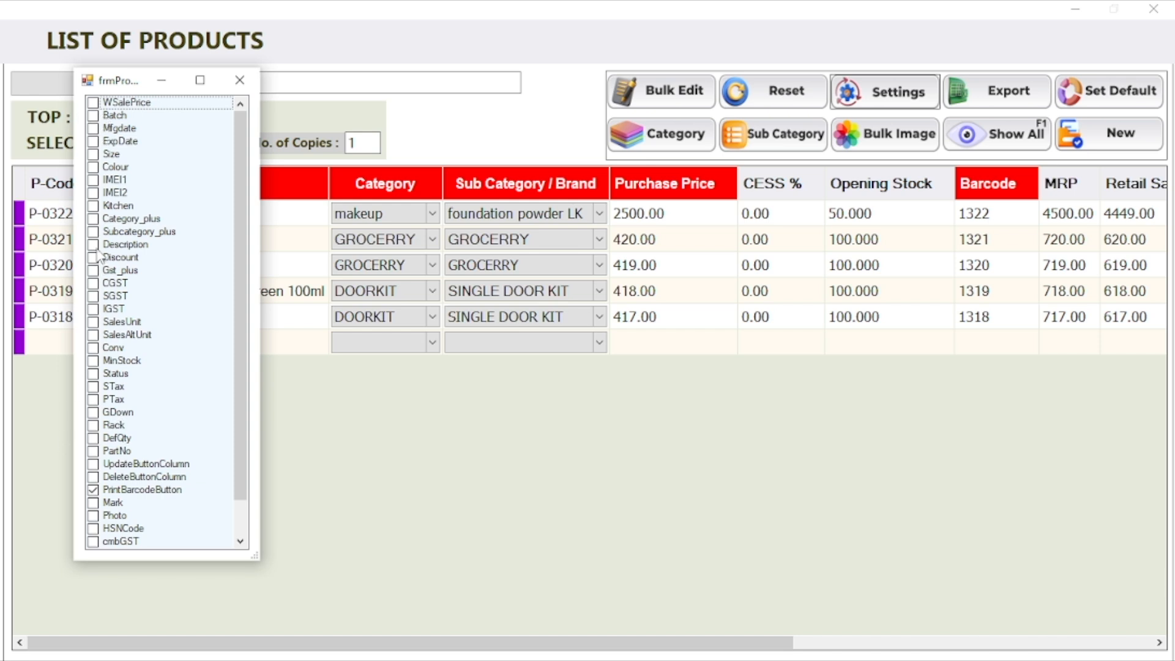
scroll(98, 256, "down", 3)
left_click(92, 478)
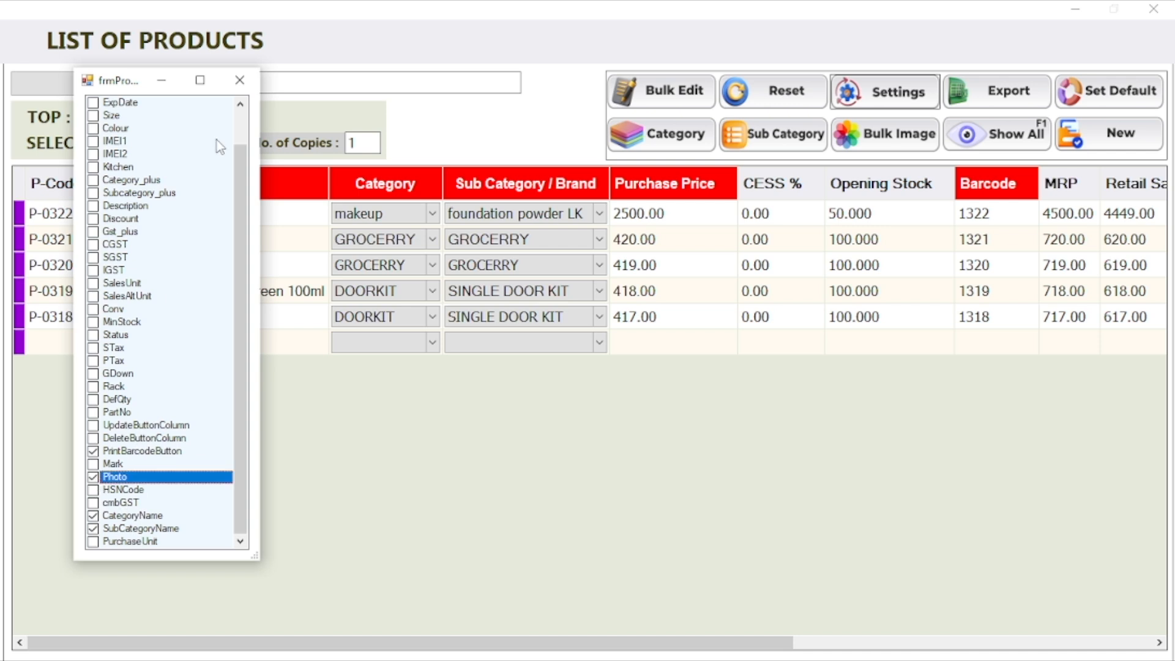
left_click(239, 80)
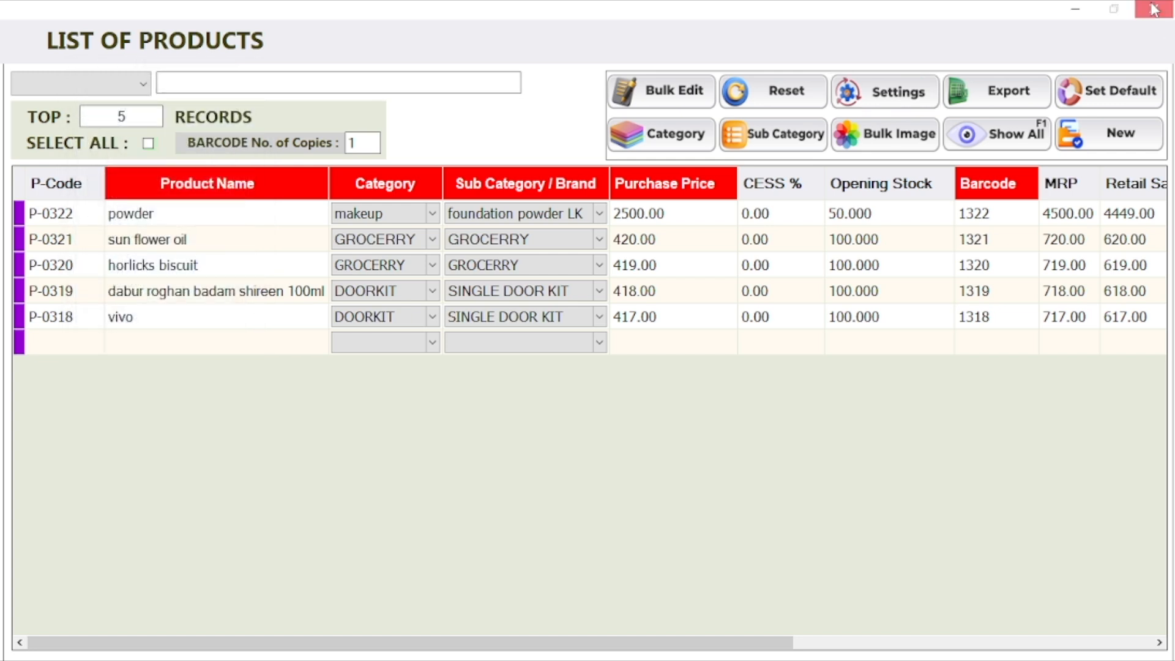
left_click(1154, 8)
left_click(456, 135)
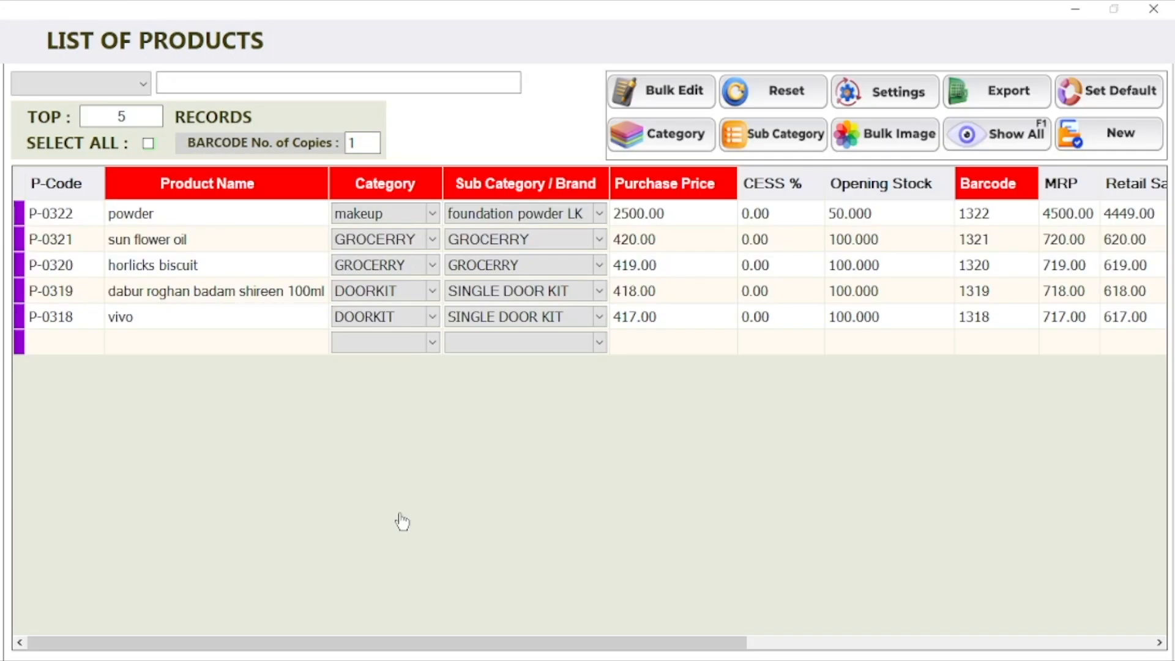
left_click_drag(449, 643, 758, 643)
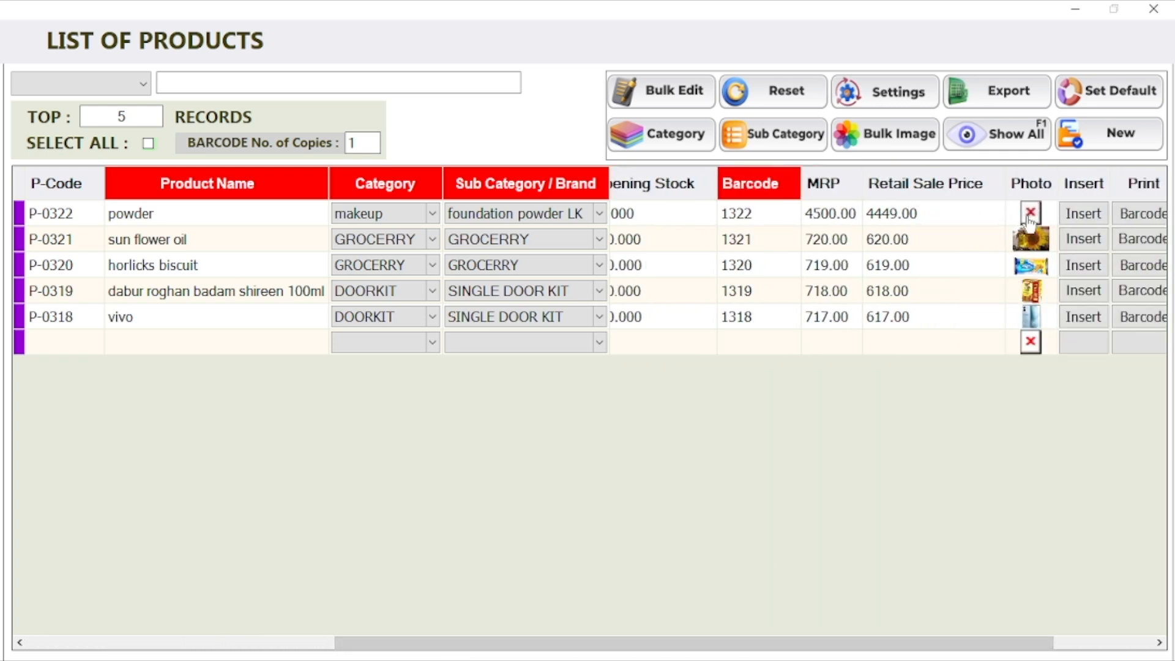
Select all listed products, assign their photos with Bulk Image, and reopen the product list to check the Photo column.
left_click(149, 145)
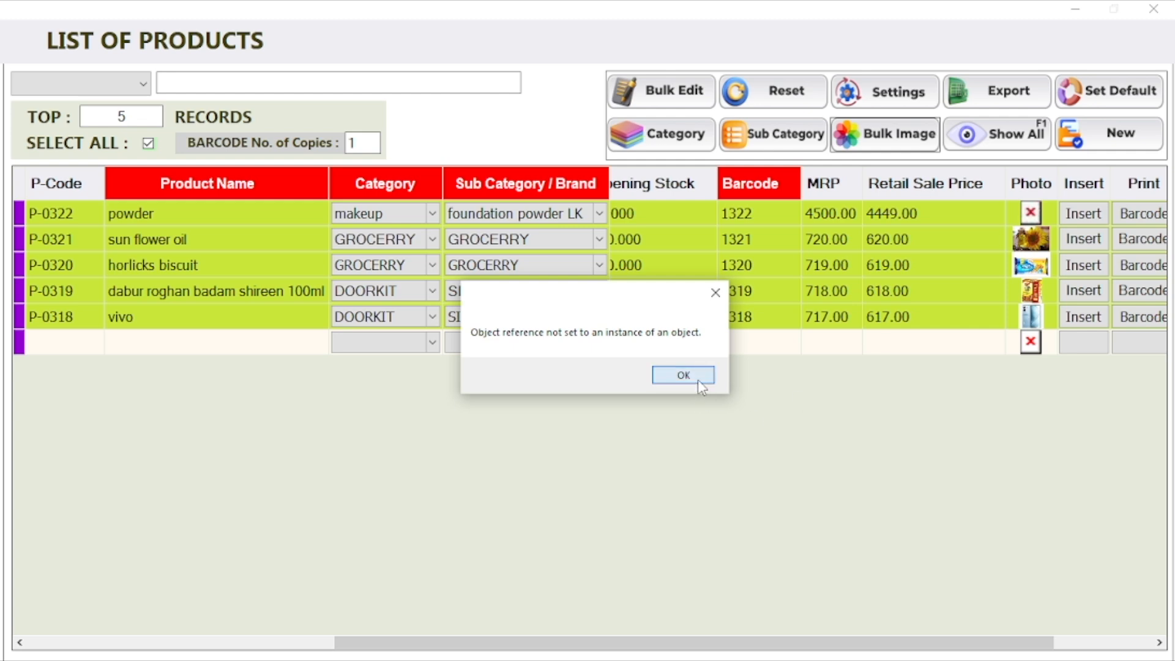
left_click(698, 376)
left_click(1153, 8)
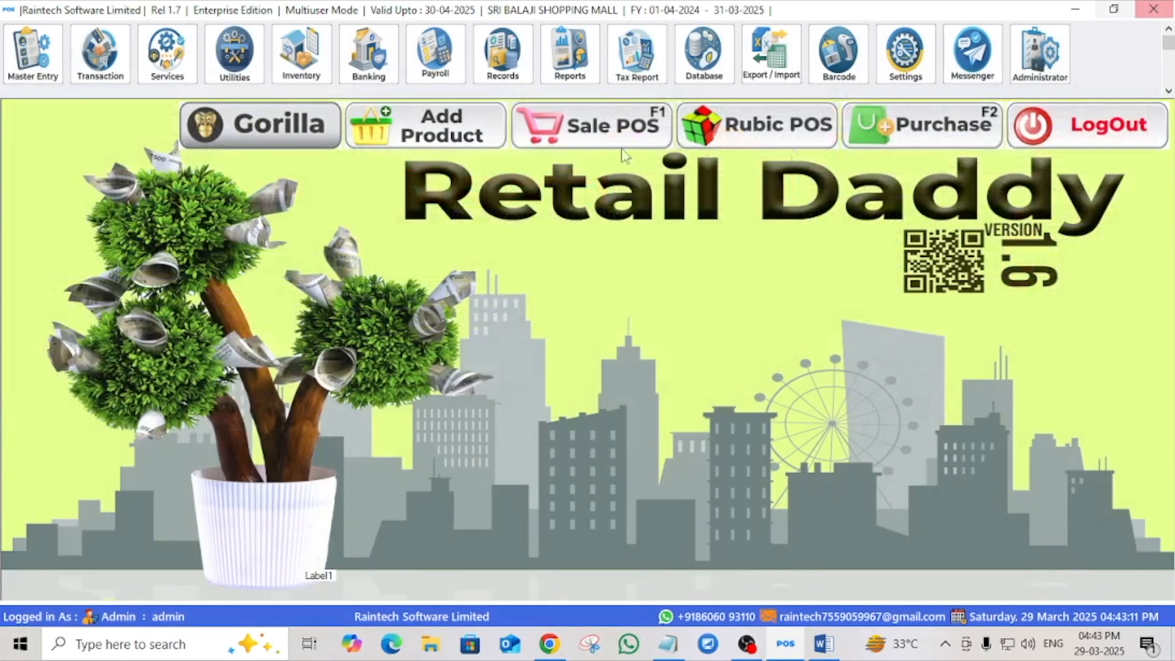
left_click(481, 135)
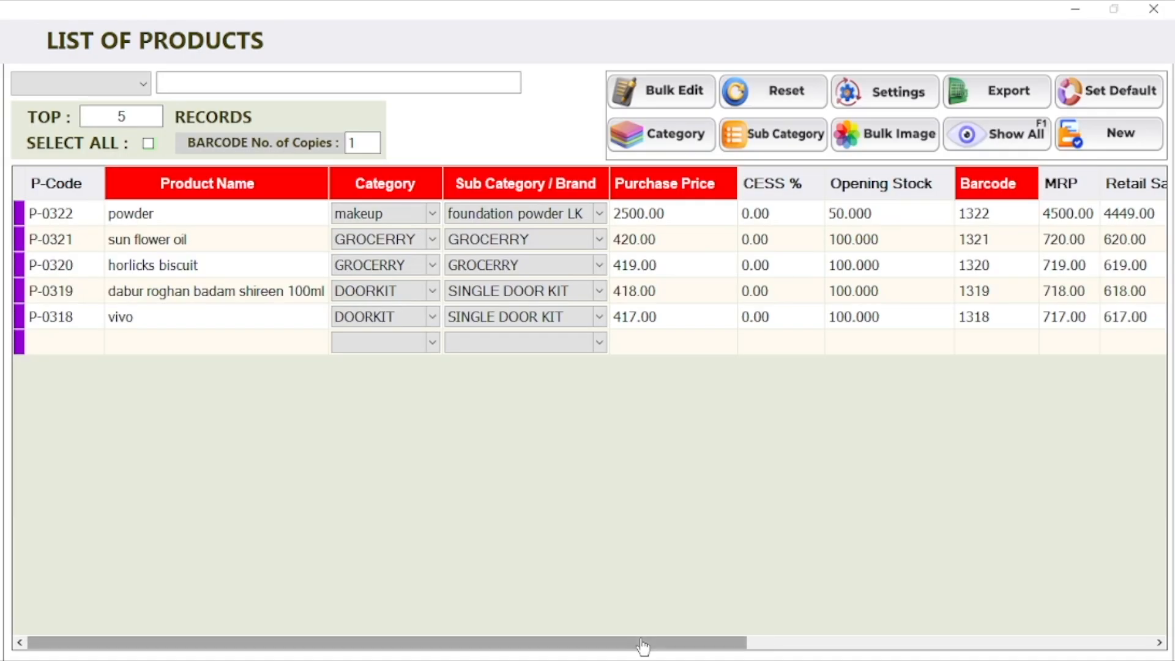
left_click_drag(643, 646, 978, 646)
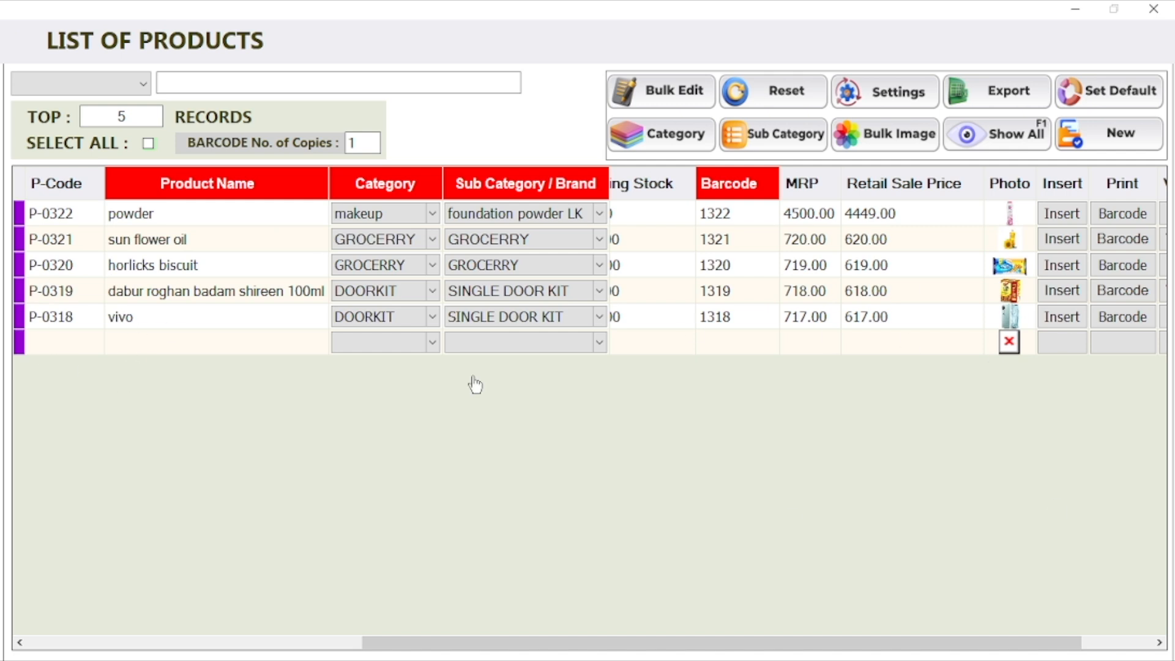
Open the bulk product editor, look through the products, save the record update and close the editor.
left_click(664, 104)
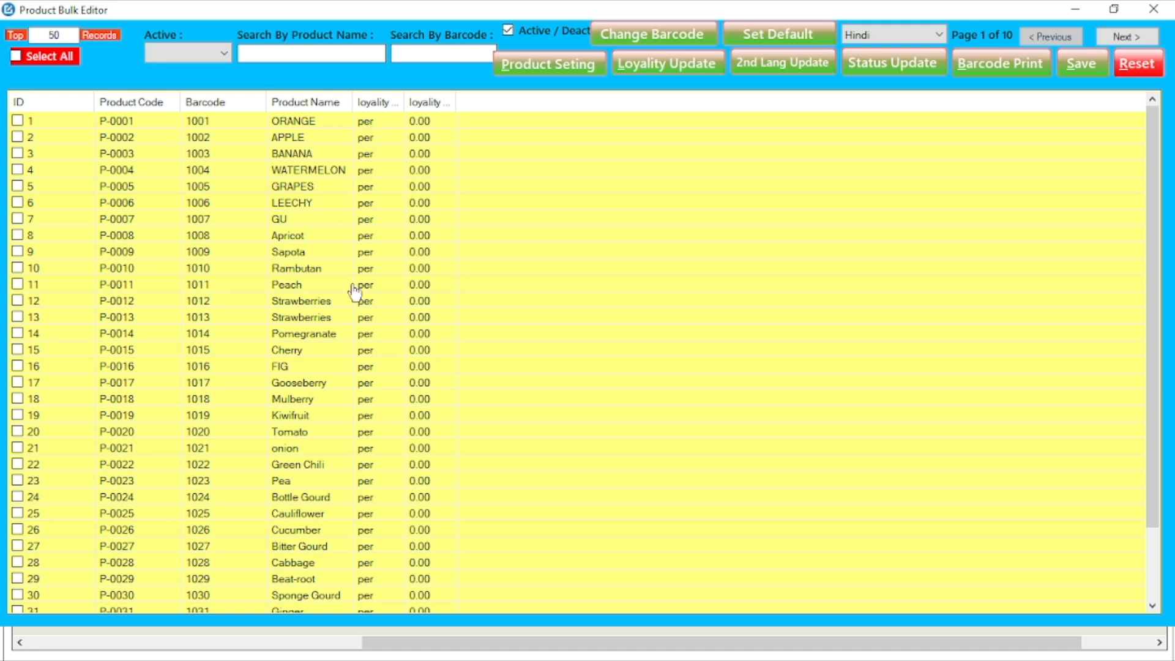
scroll(395, 347, "down", 2)
scroll(394, 346, "up", 2)
left_click(1077, 64)
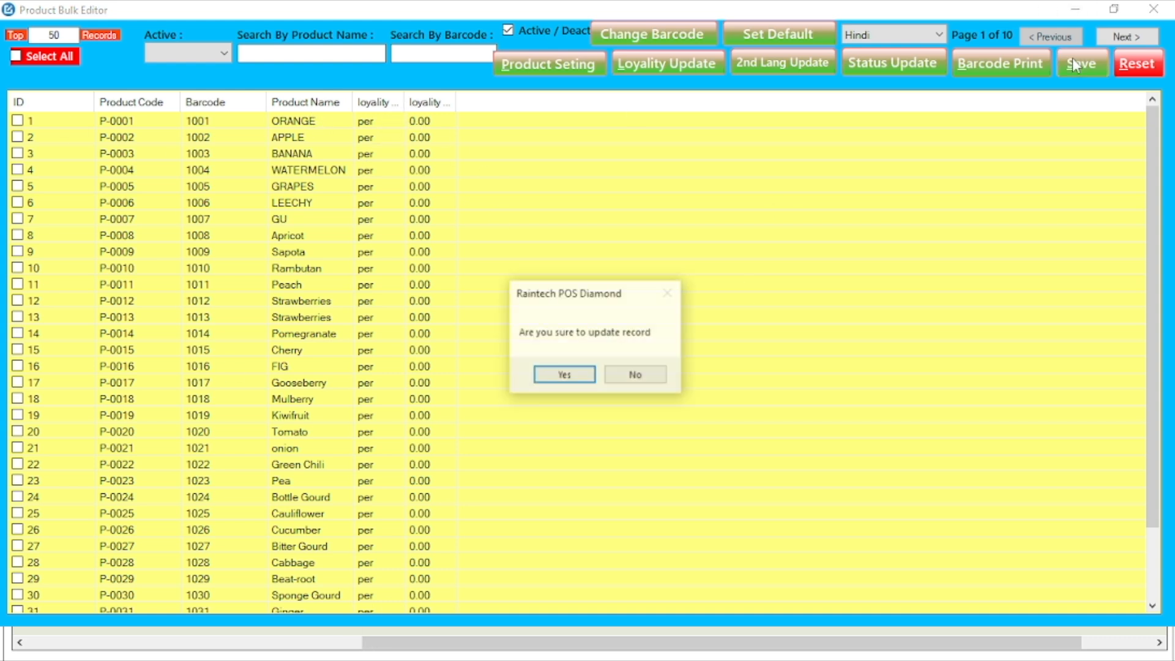
left_click(590, 378)
left_click(723, 379)
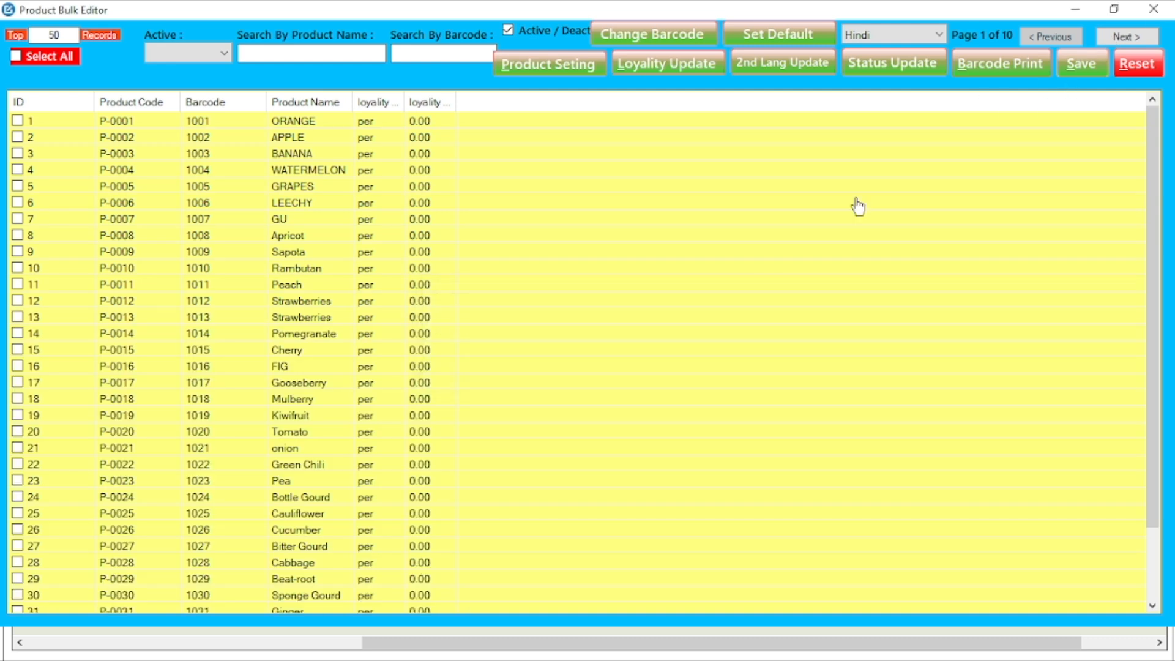
left_click(1154, 8)
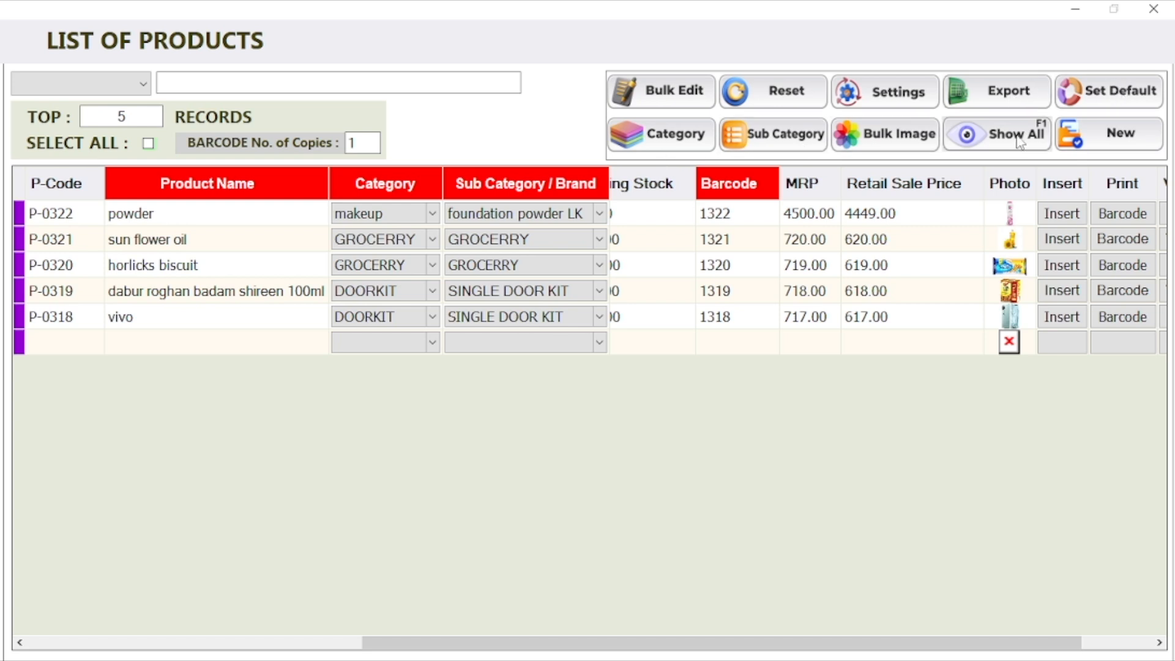
Search the product list by product name for "powder" and clear the search text.
left_click(151, 89)
left_click(92, 105)
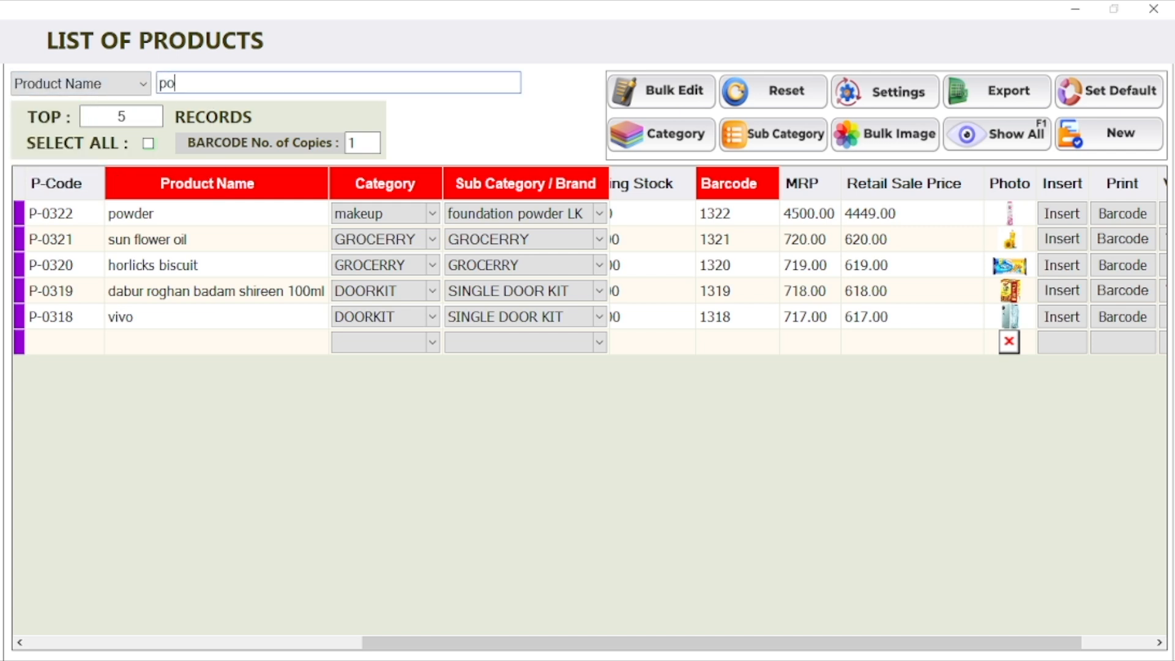
type("powder")
key("Return")
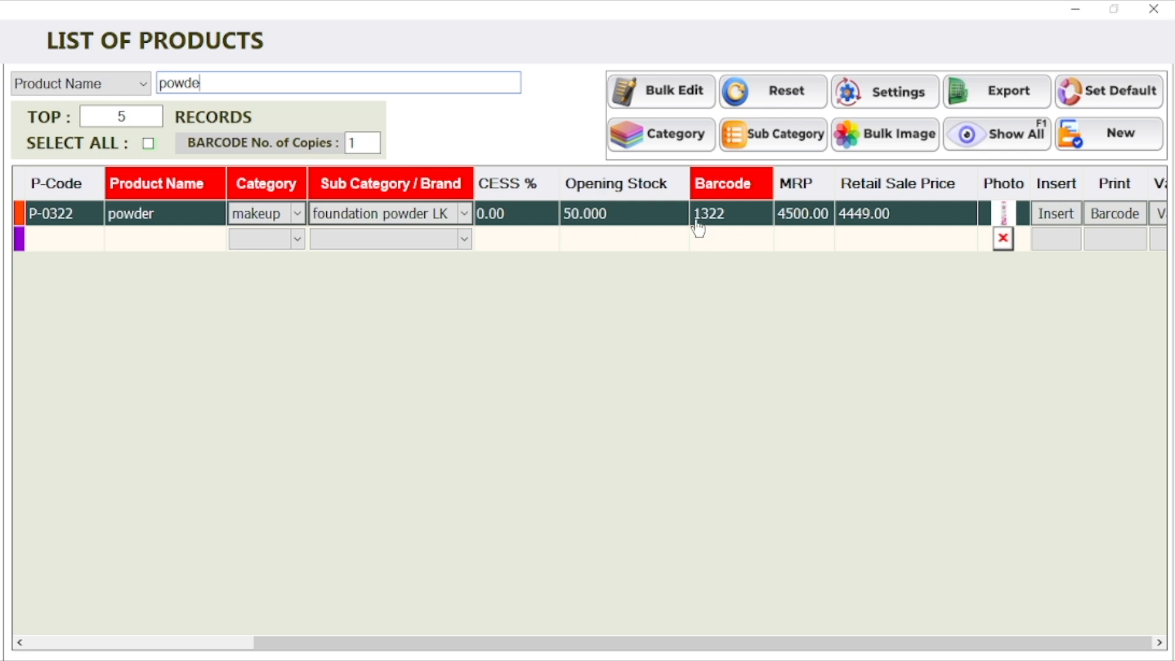
key("BackSpace")
key("BackSpace")
key("BackSpace")
key("BackSpace")
Search the product list by barcode for 1322 and clear the search text.
left_click(144, 84)
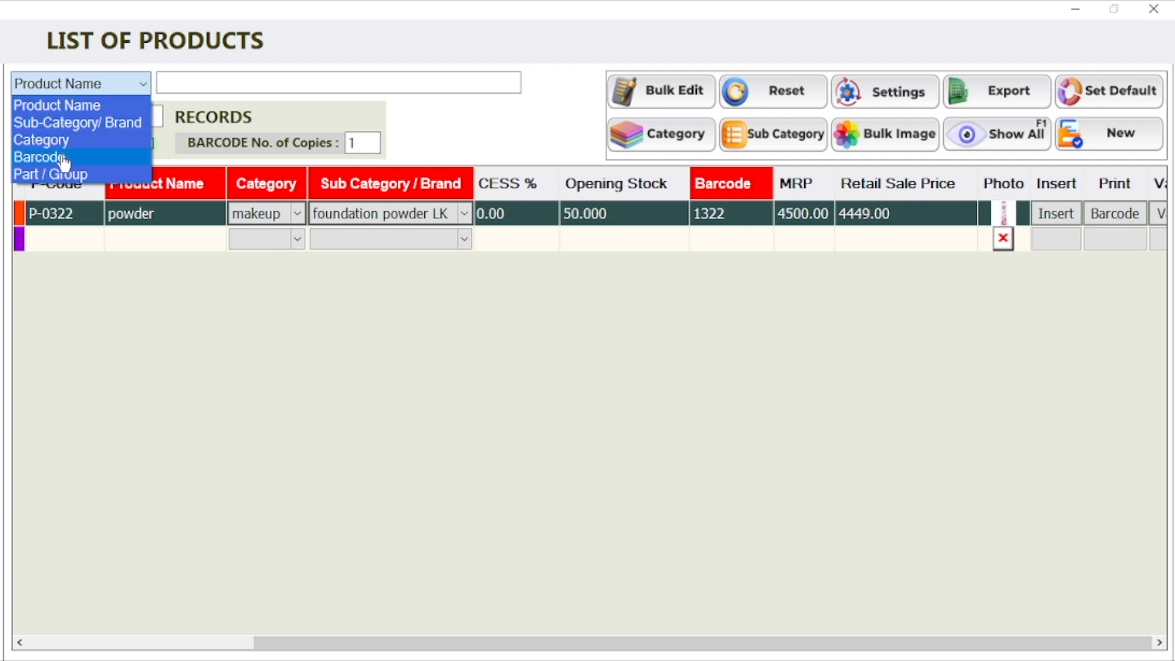
left_click(66, 157)
left_click(190, 86)
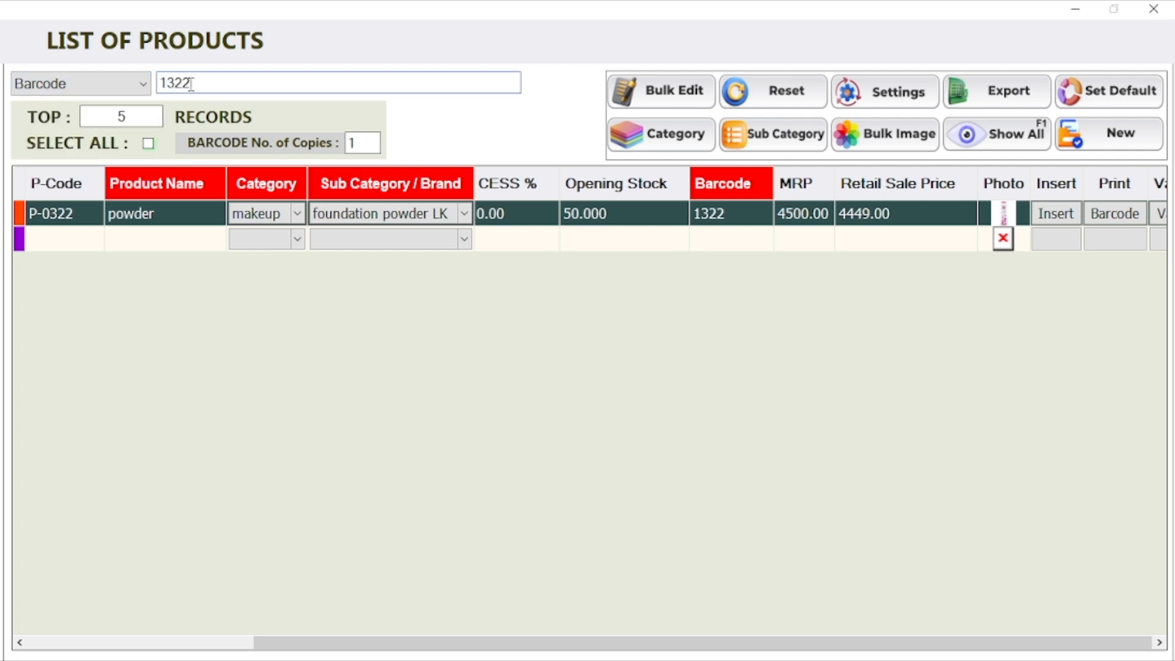
key("BackSpace")
key("BackSpace")
key("BackSpace")
key("BackSpace")
Reset the product list and look up barcode 1322, changing the search field from Product Name to Barcode.
left_click(136, 86)
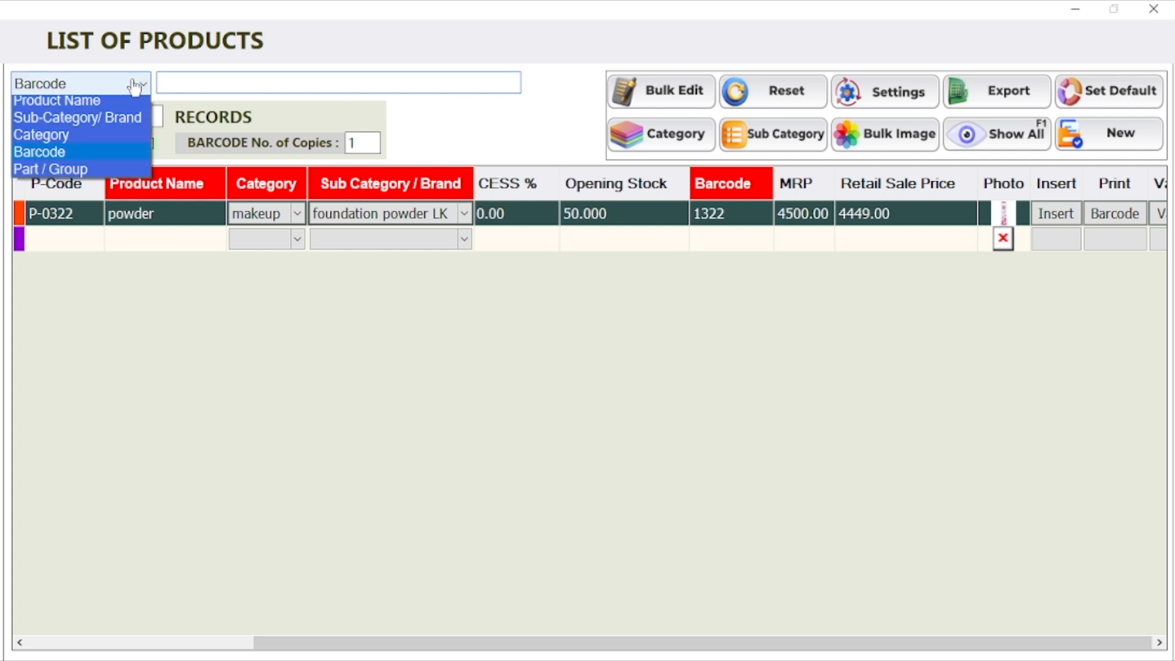
left_click(104, 105)
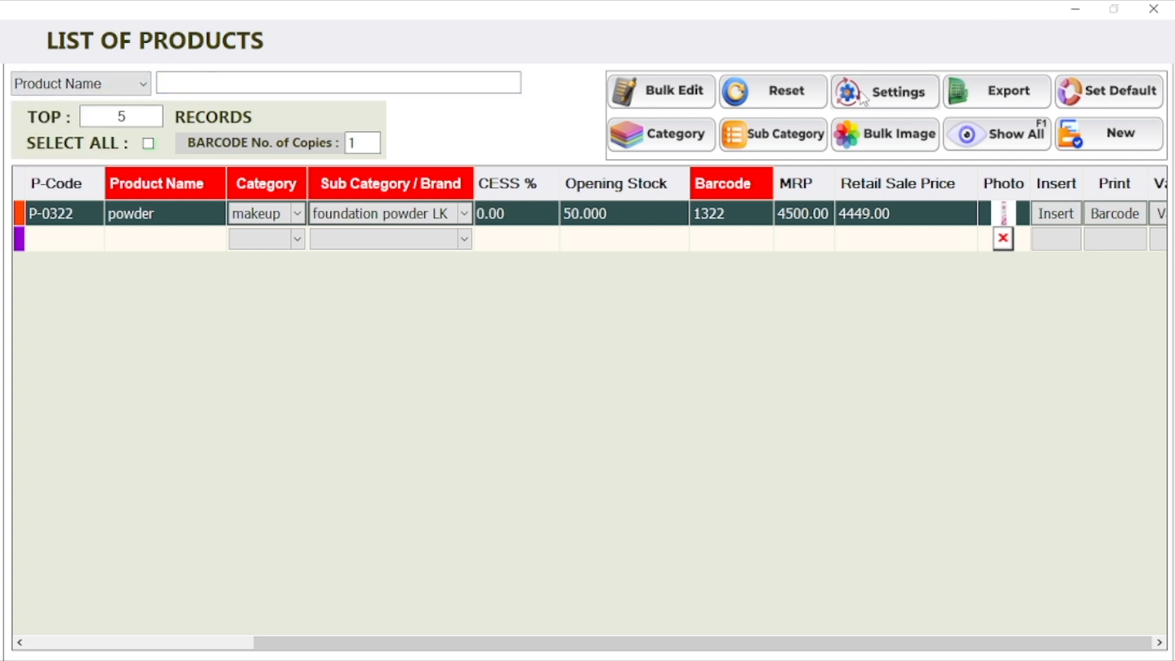
left_click(781, 95)
left_click(237, 81)
type("1322")
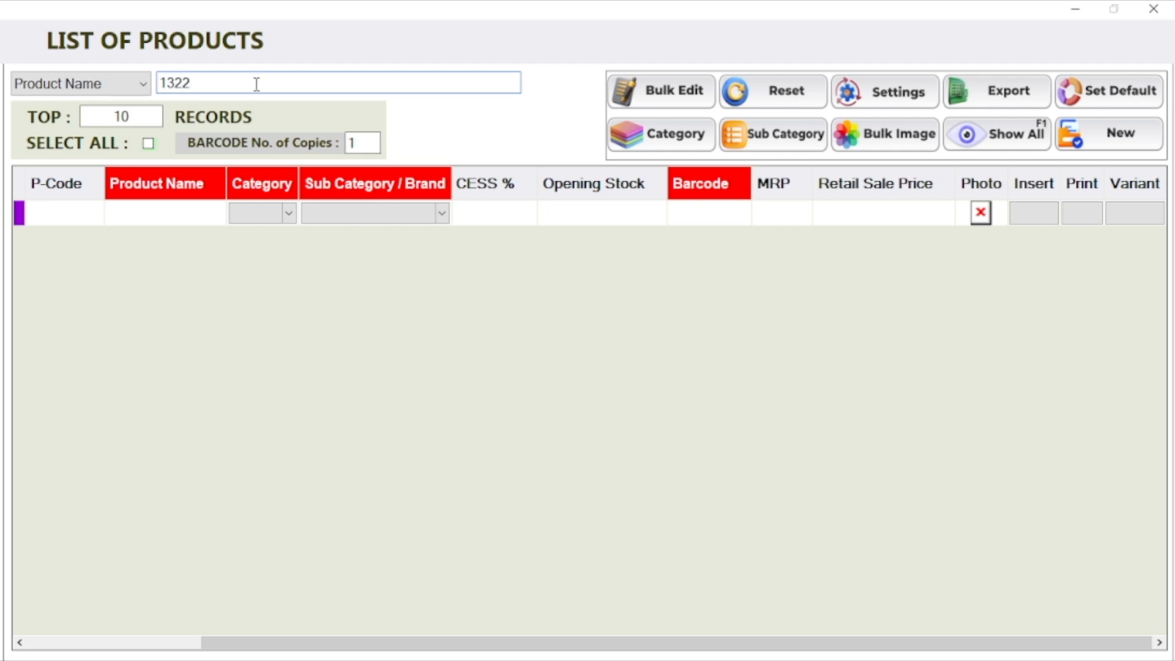
left_click(143, 91)
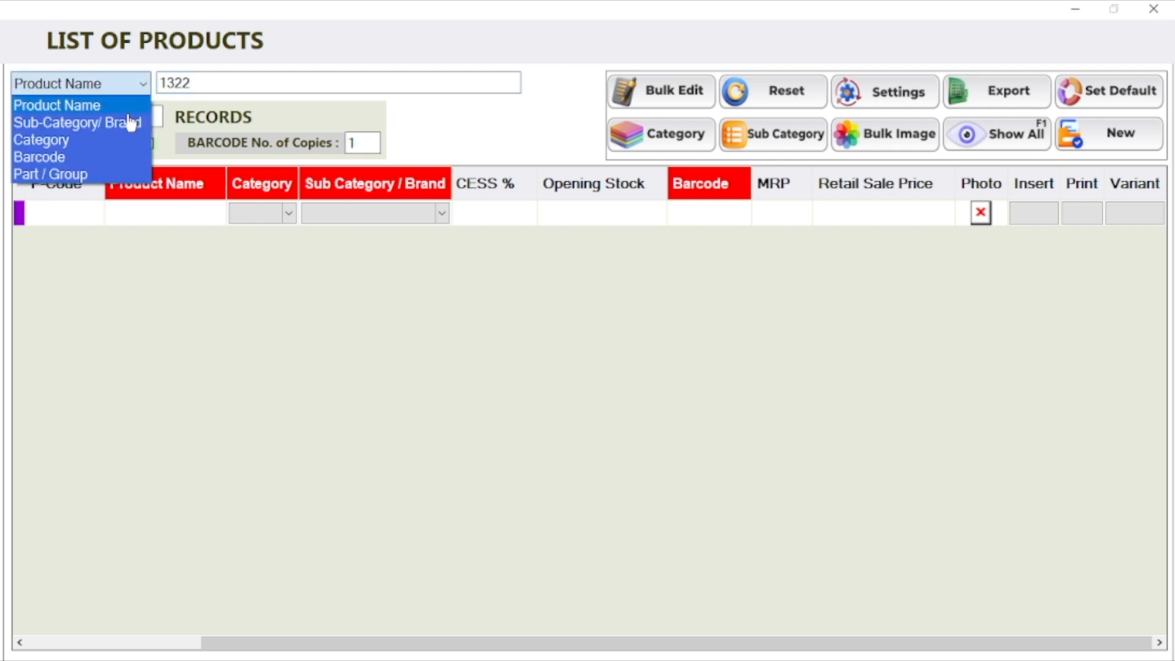
left_click(89, 157)
left_click(259, 87)
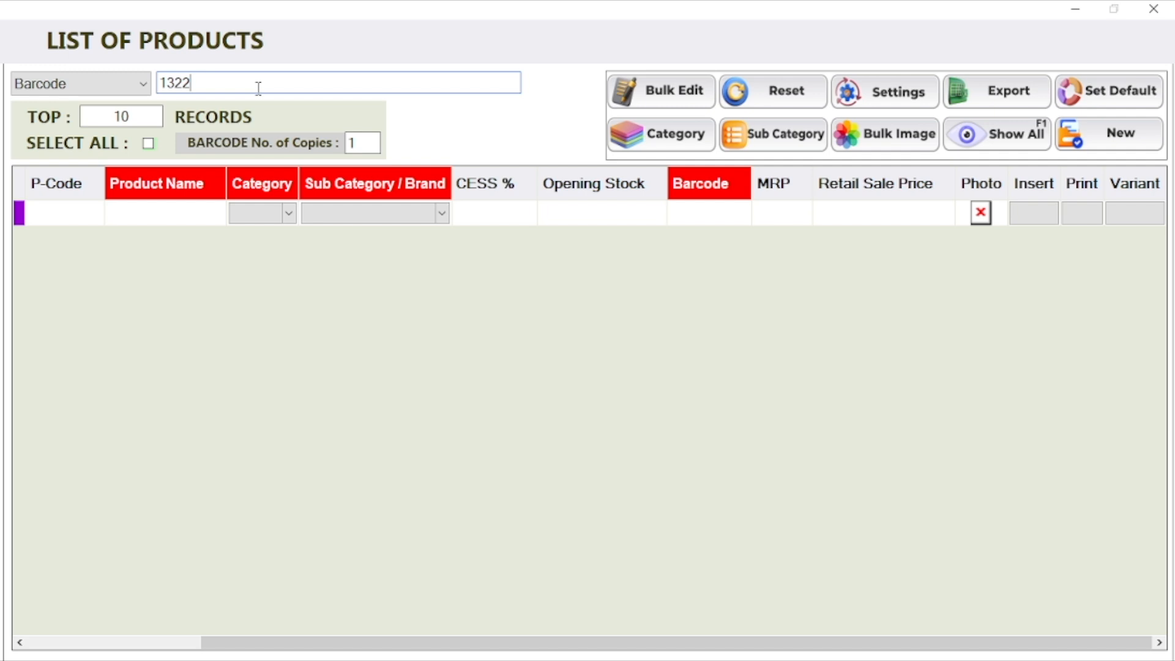
key("Return")
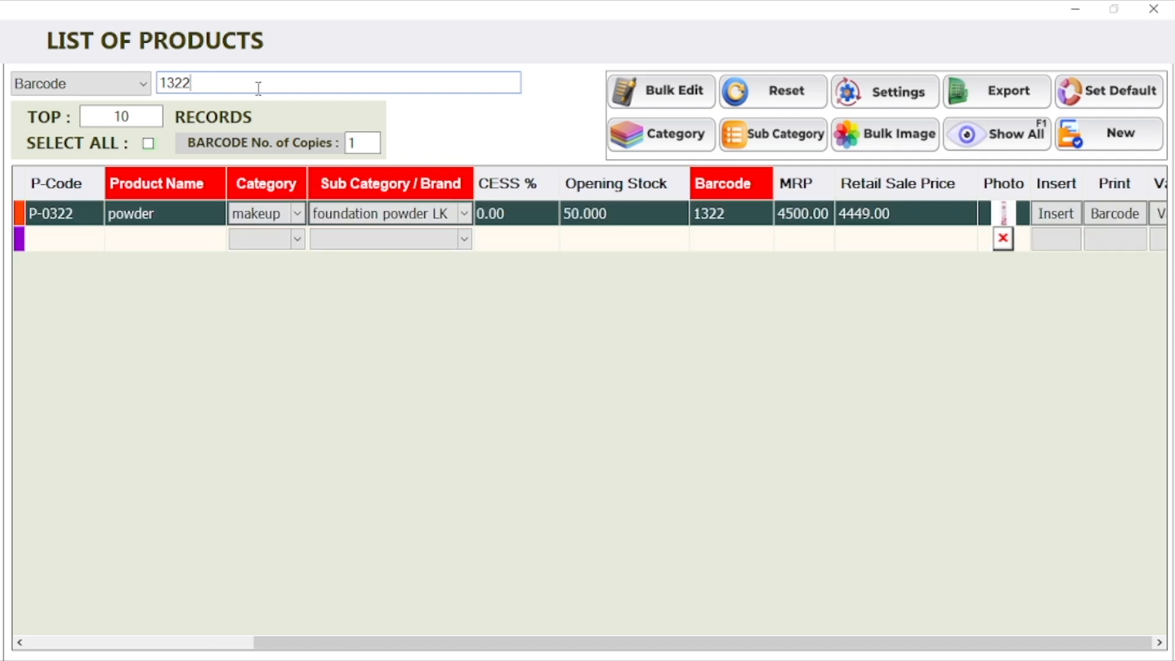